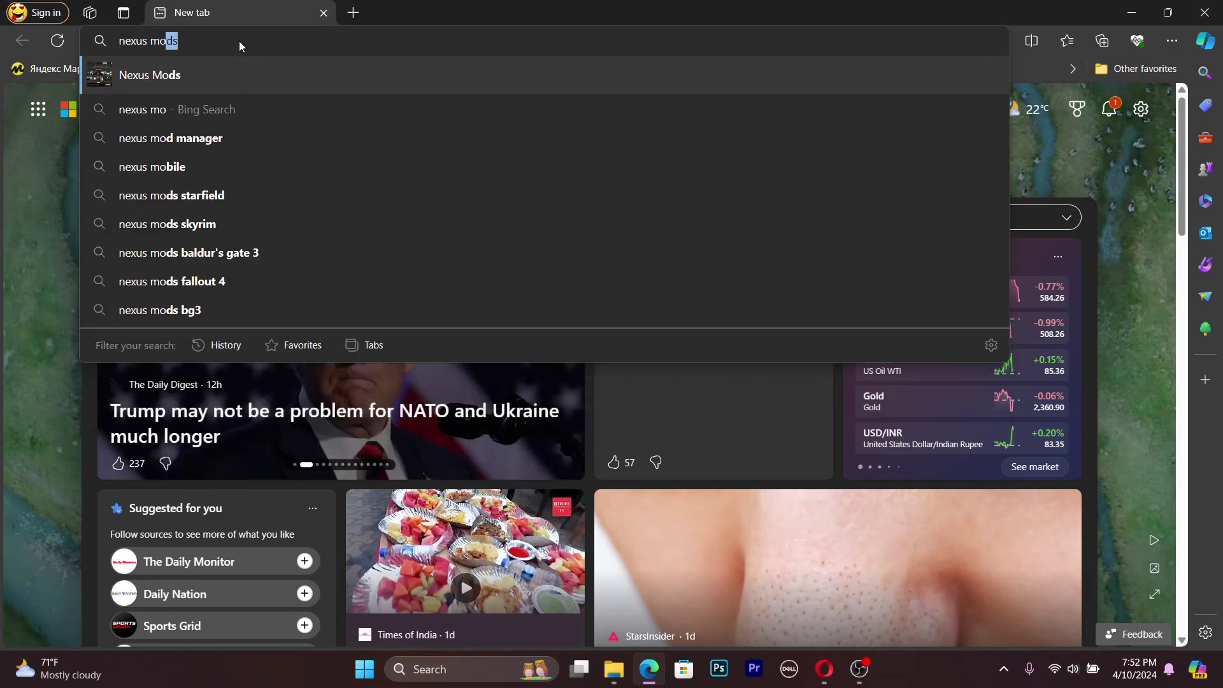
Search Bing for 'nexus mods' and open the Nexus Mods home page
key(Return)
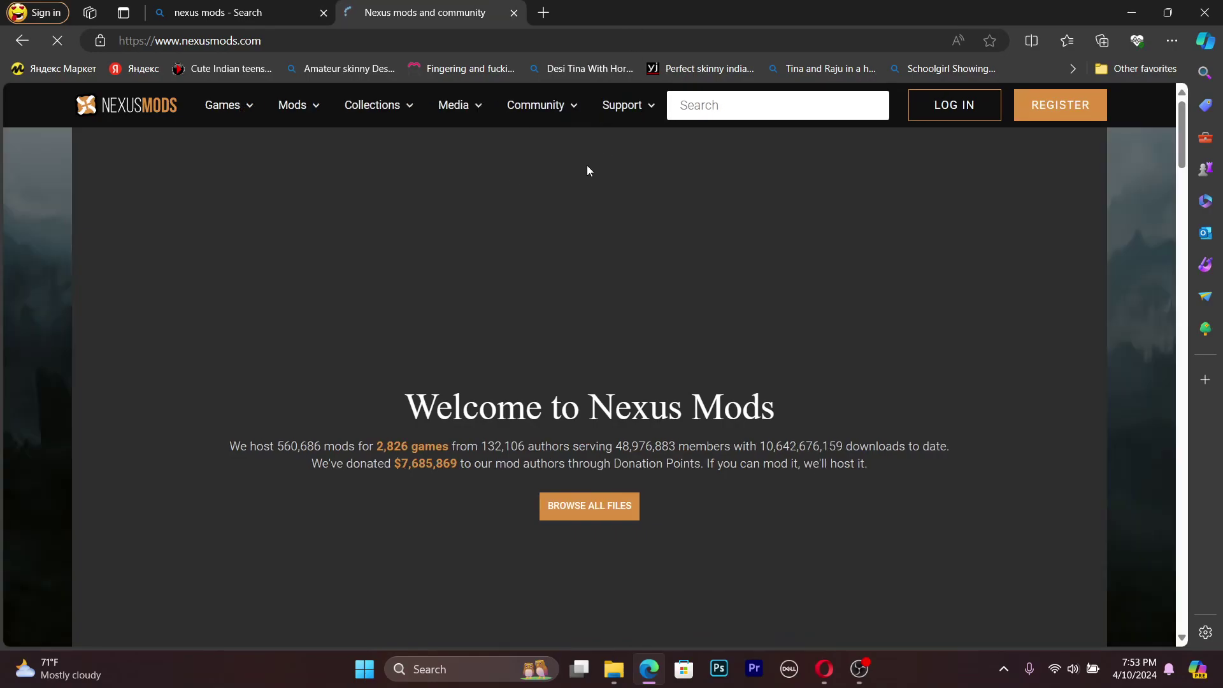
Open the Nexus Mods REGISTER page and focus the empty Email field, dismissing autofill suggestions
scroll(552, 431, down, 10)
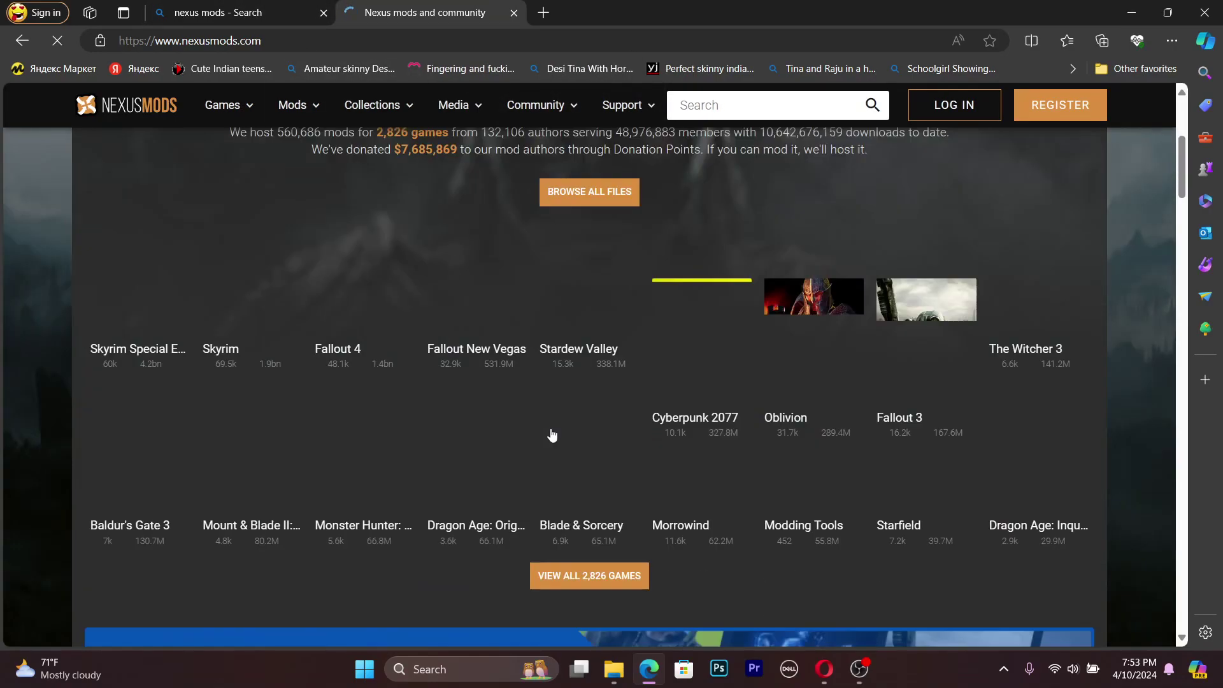
scroll(580, 446, up, 10)
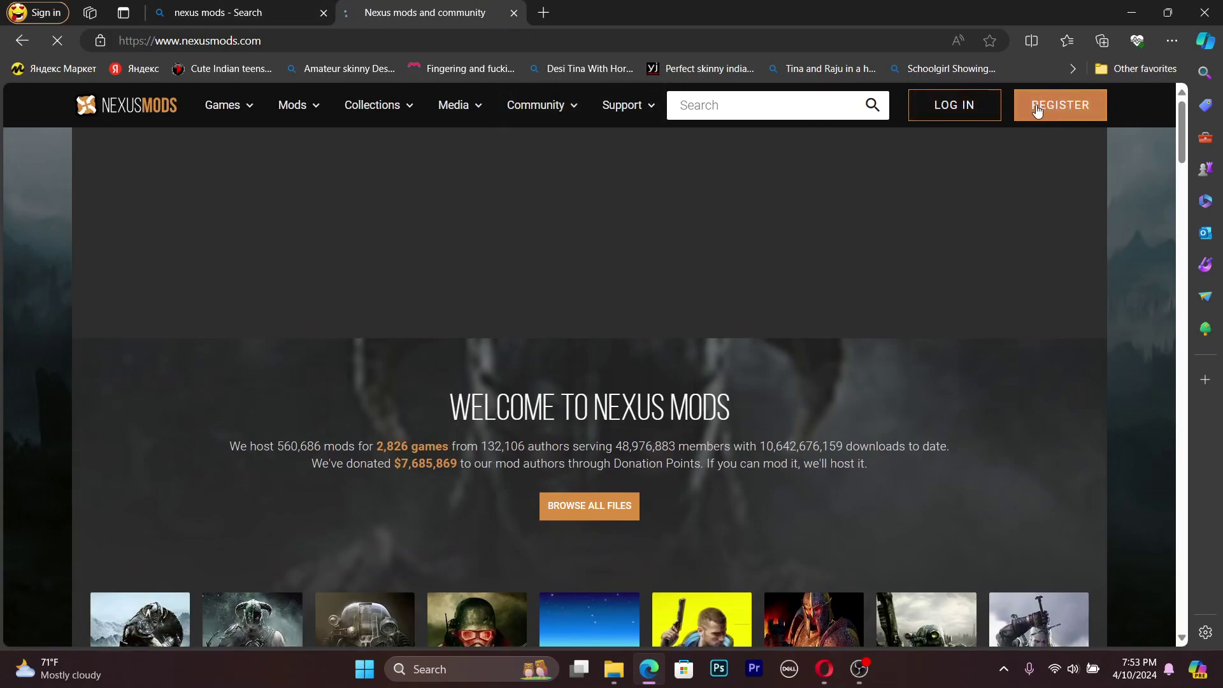
scroll(814, 419, down, 4)
scroll(814, 419, up, 4)
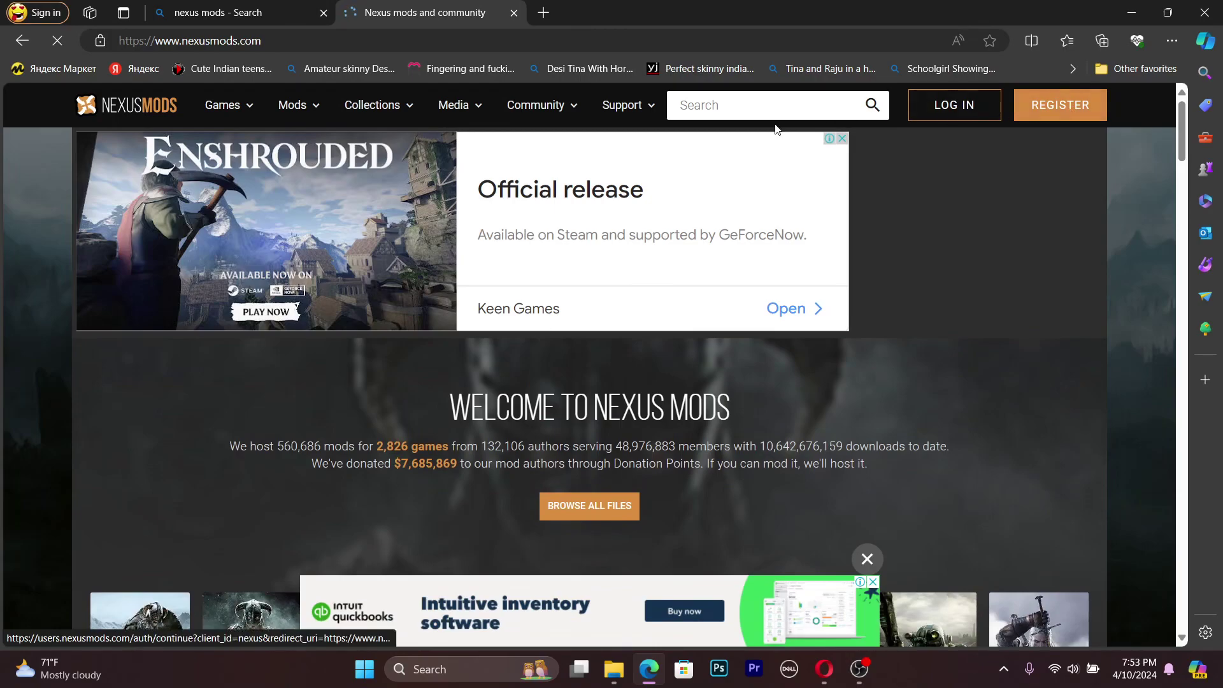
click(1058, 111)
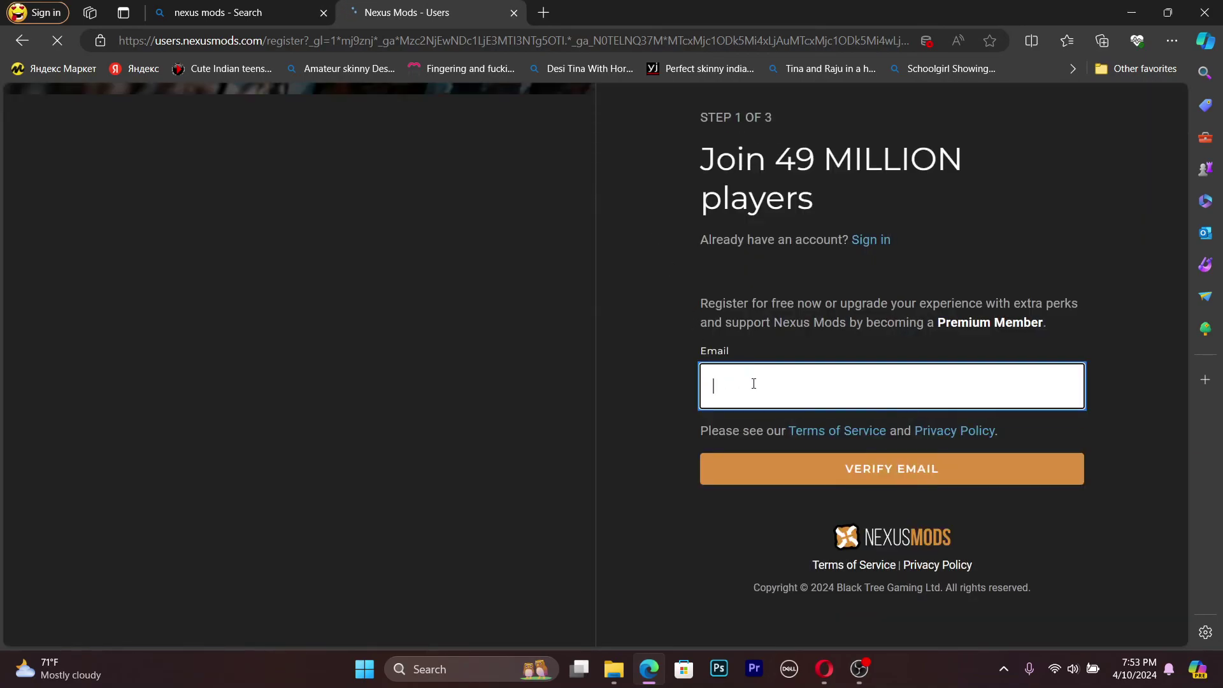
click(737, 379)
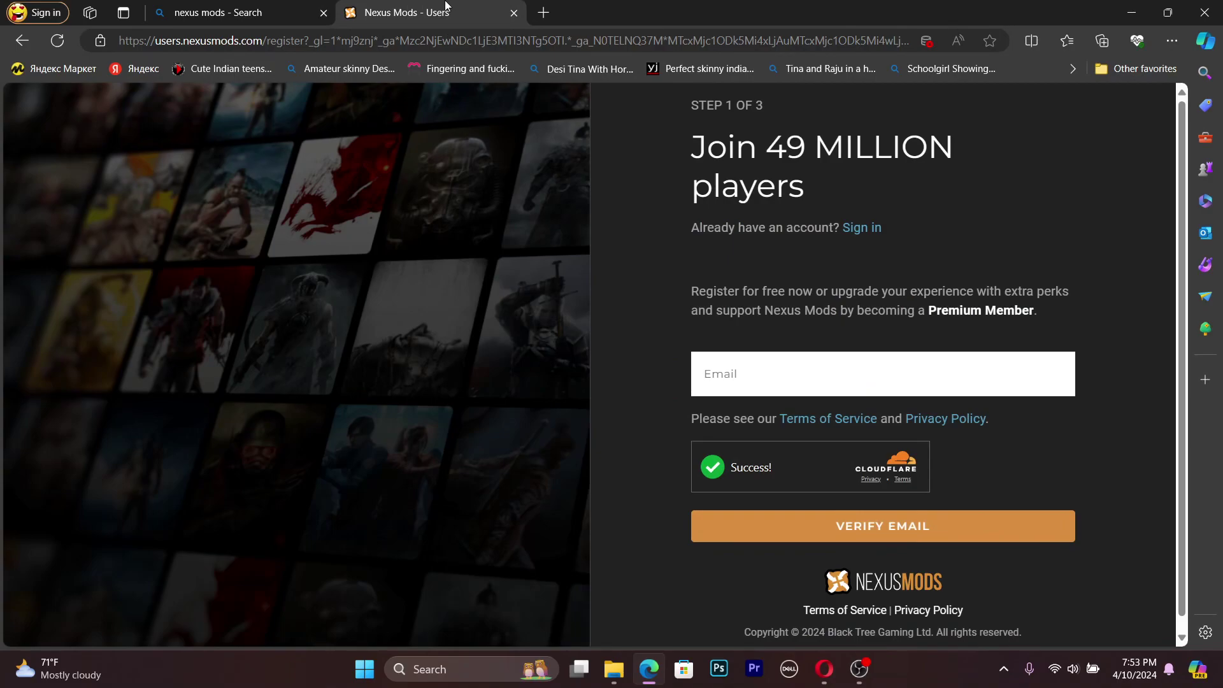
click(736, 373)
click(1051, 228)
In a new tab, search 'temp mail' and open temp-mail.org, closing the safety warning
click(541, 14)
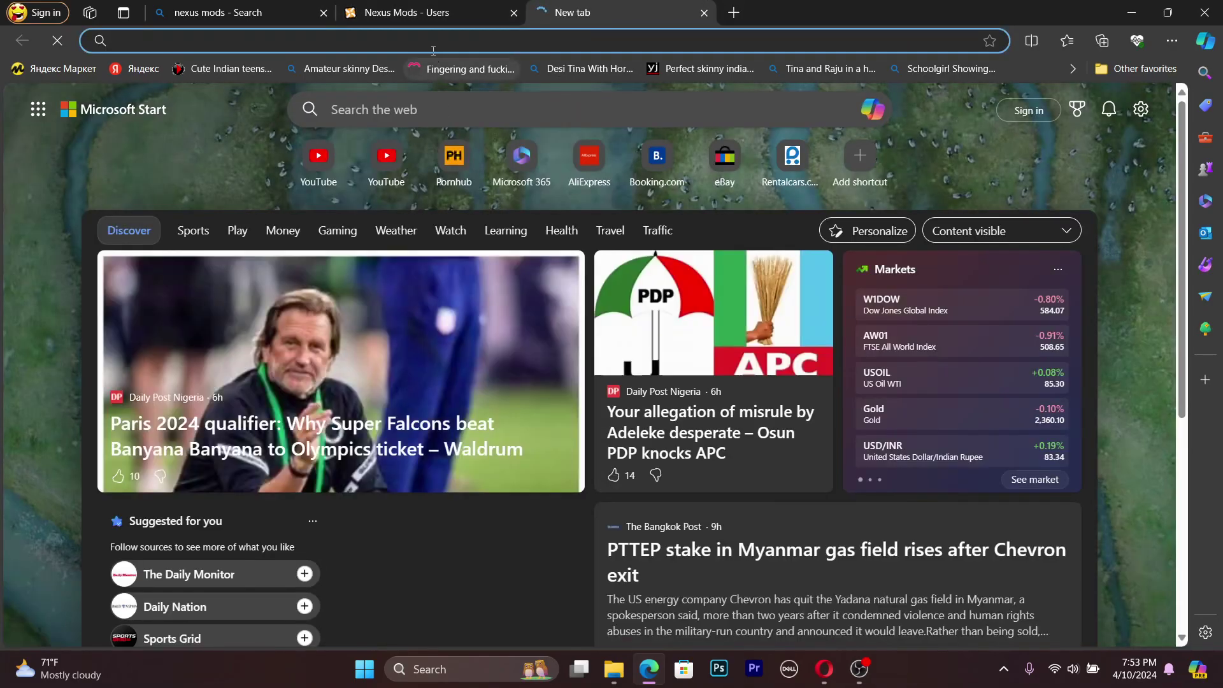
click(434, 42)
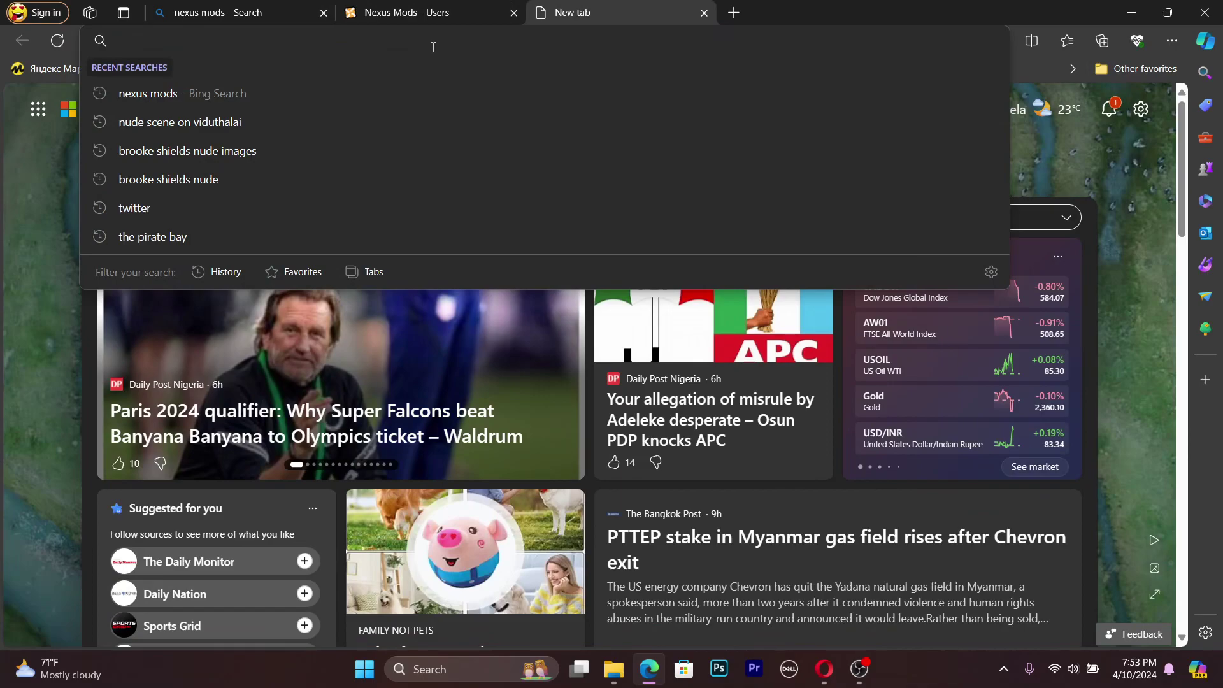
text(temp)
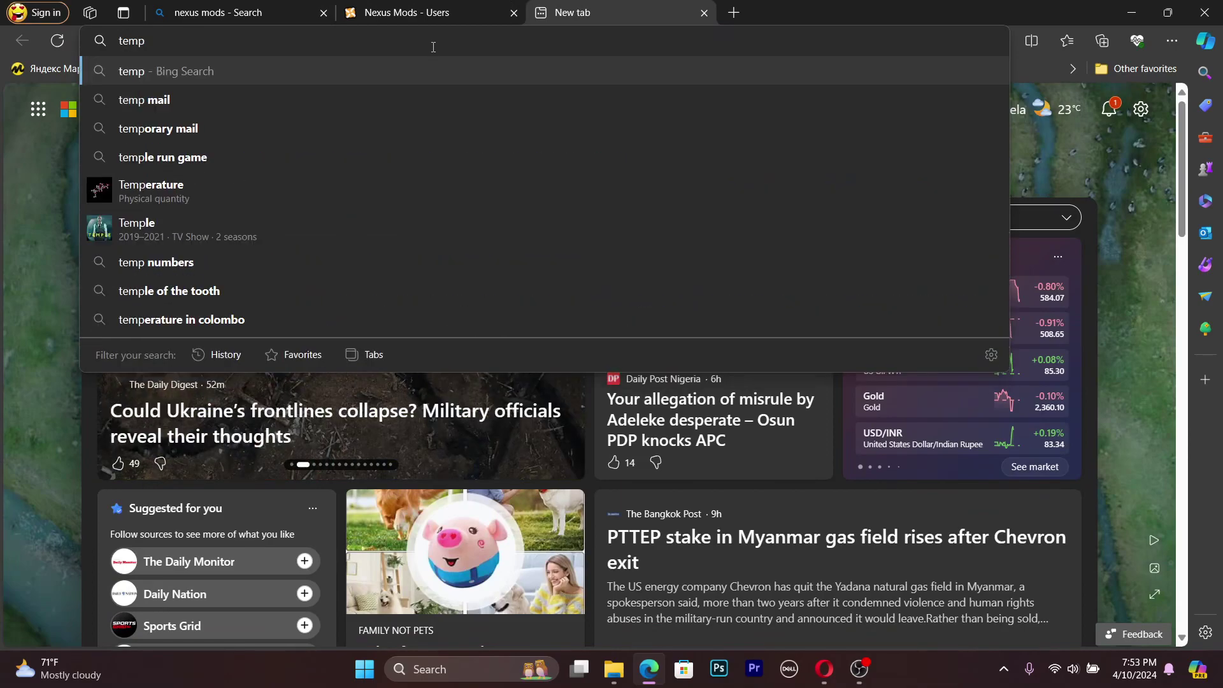
click(327, 99)
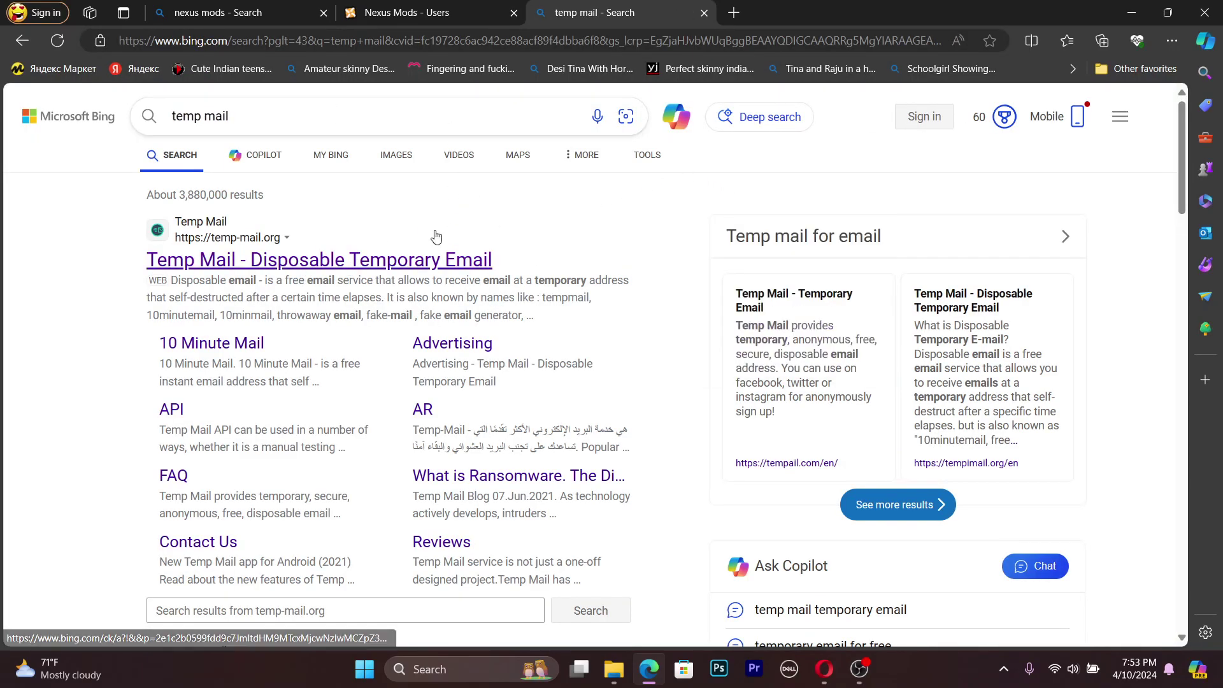
mouse_move(421, 274)
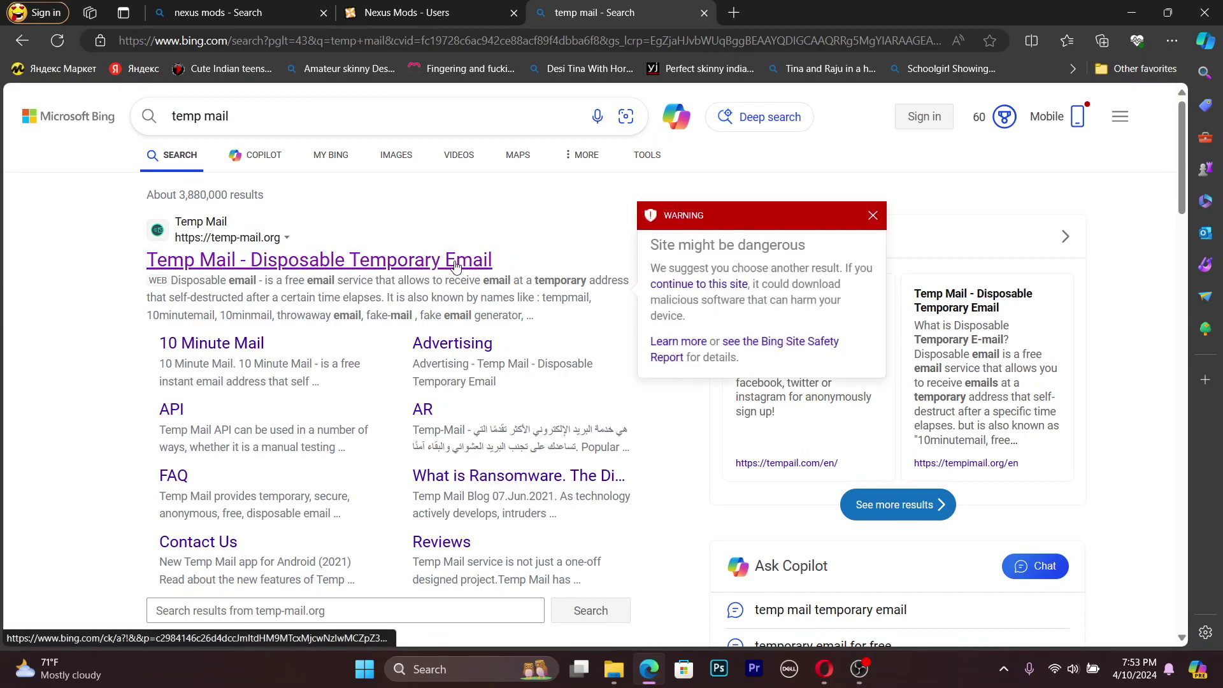
click(873, 216)
mouse_move(418, 266)
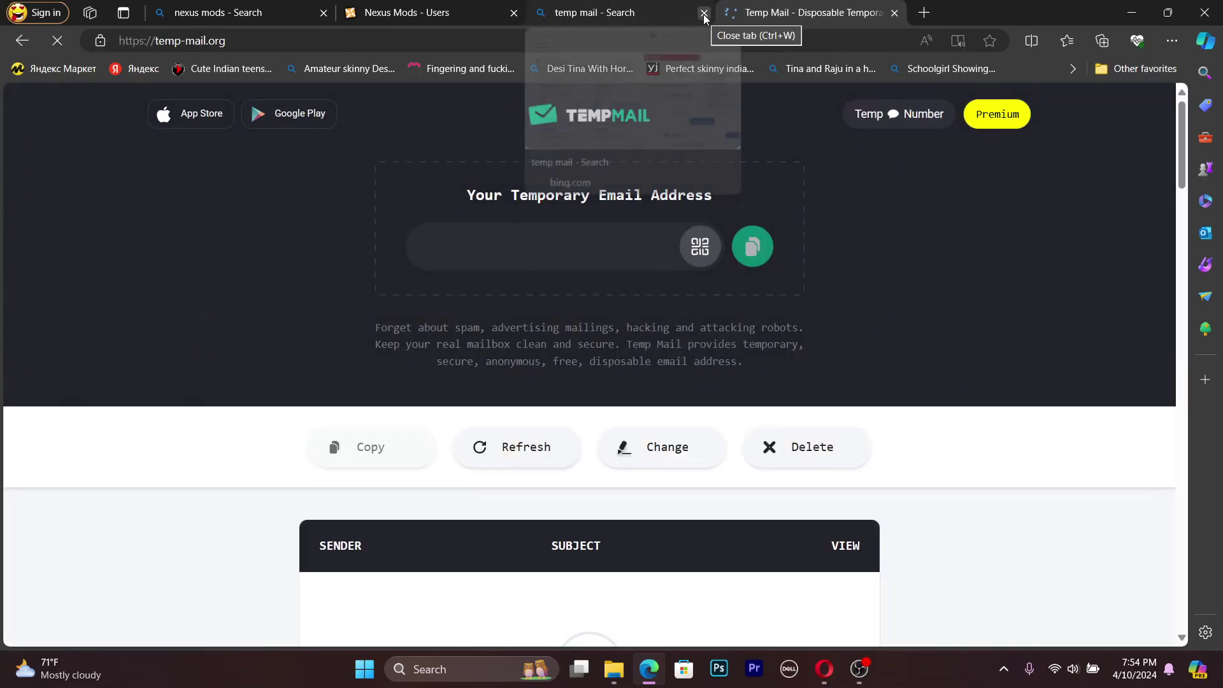
Close the search results tab and copy the generated temporary email address
click(704, 14)
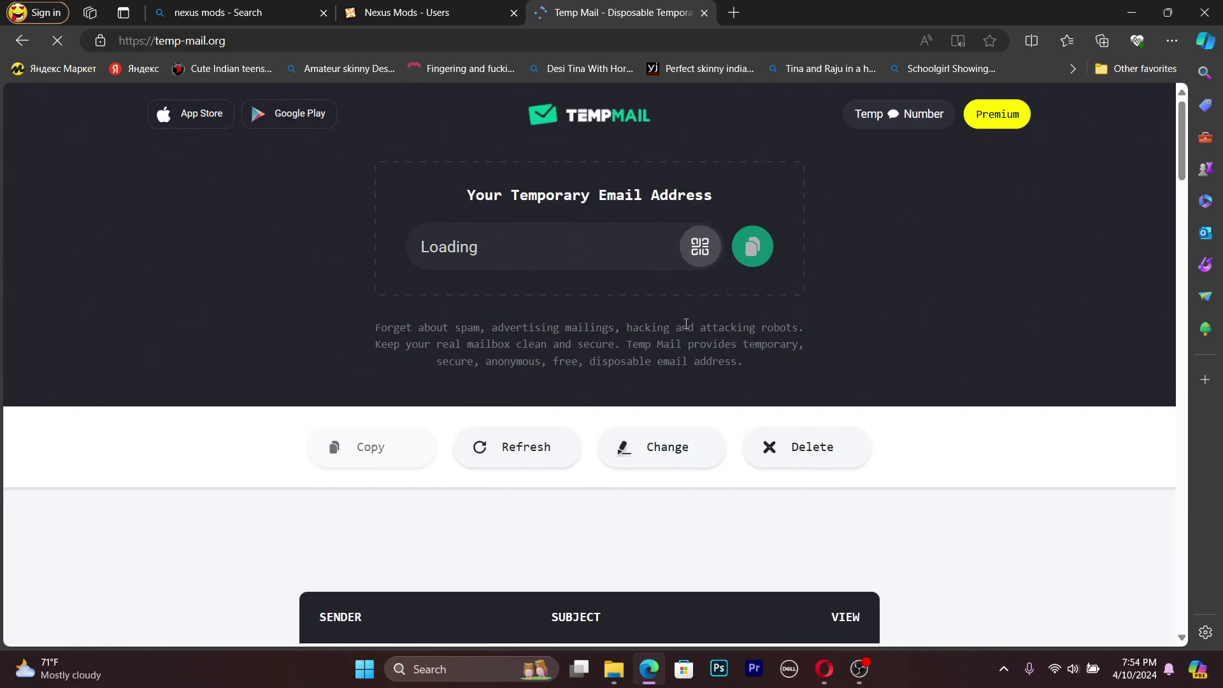
scroll(631, 344, down, 6)
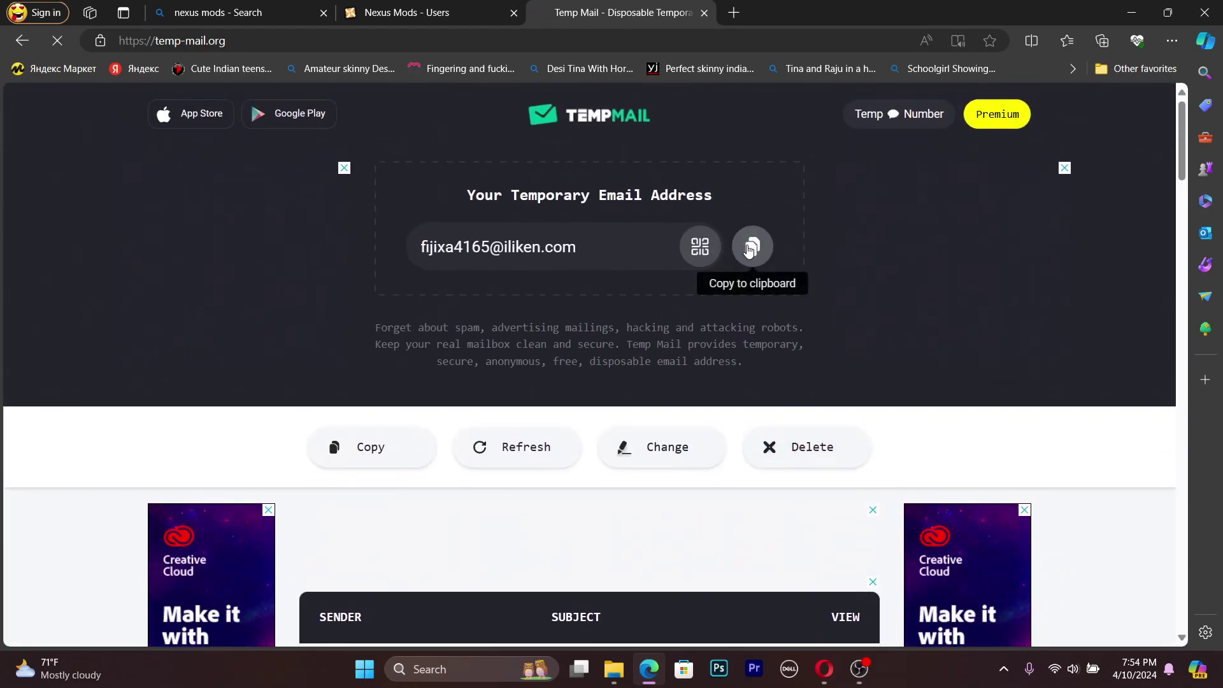
click(749, 249)
Paste the temporary address into the Nexus Mods Email field and submit it for verification
key(ctrl+shift+Tab)
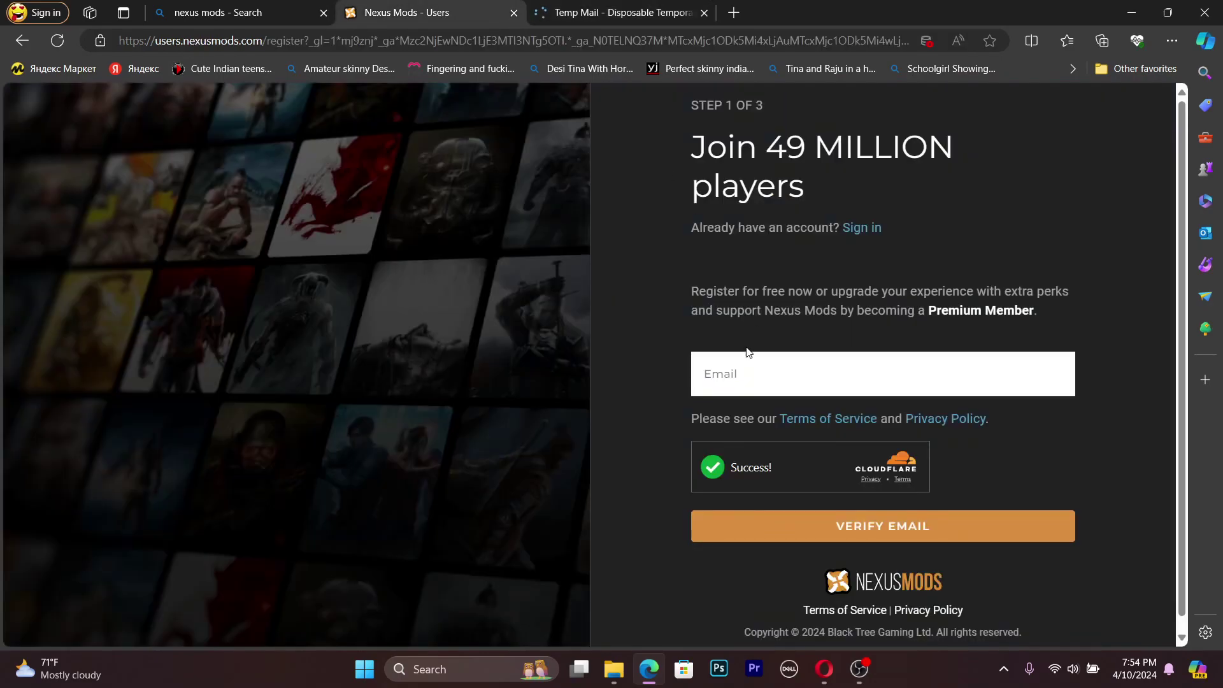
click(746, 368)
right_click(741, 370)
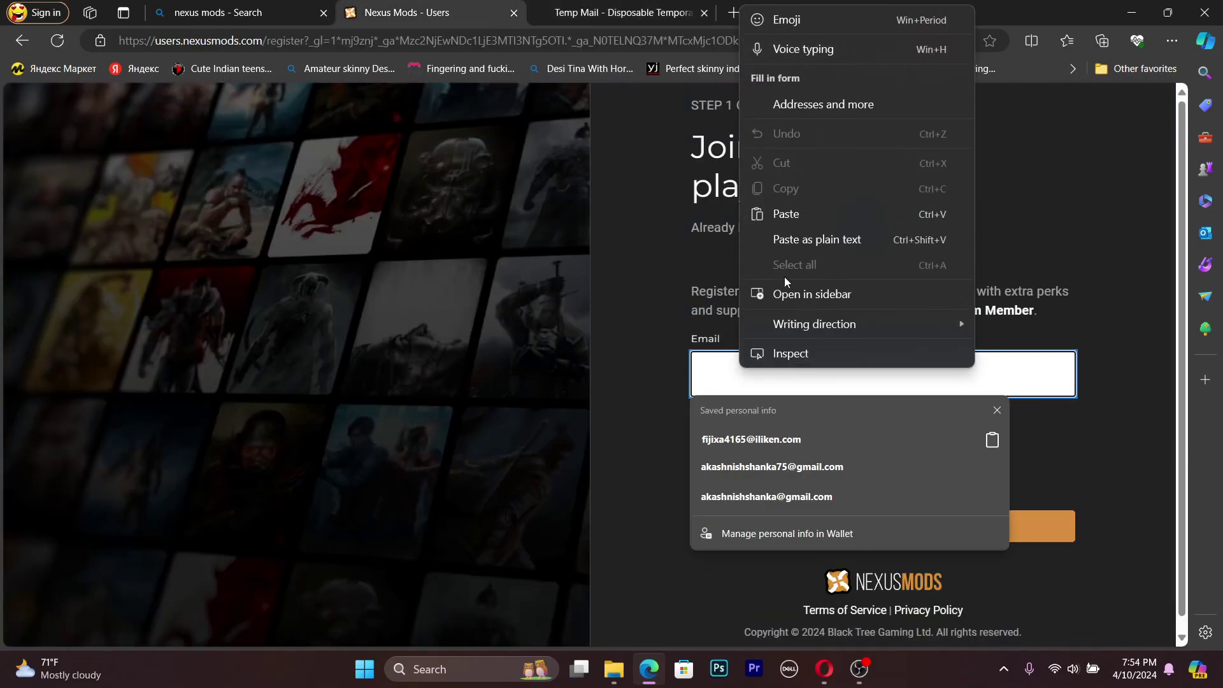
click(796, 217)
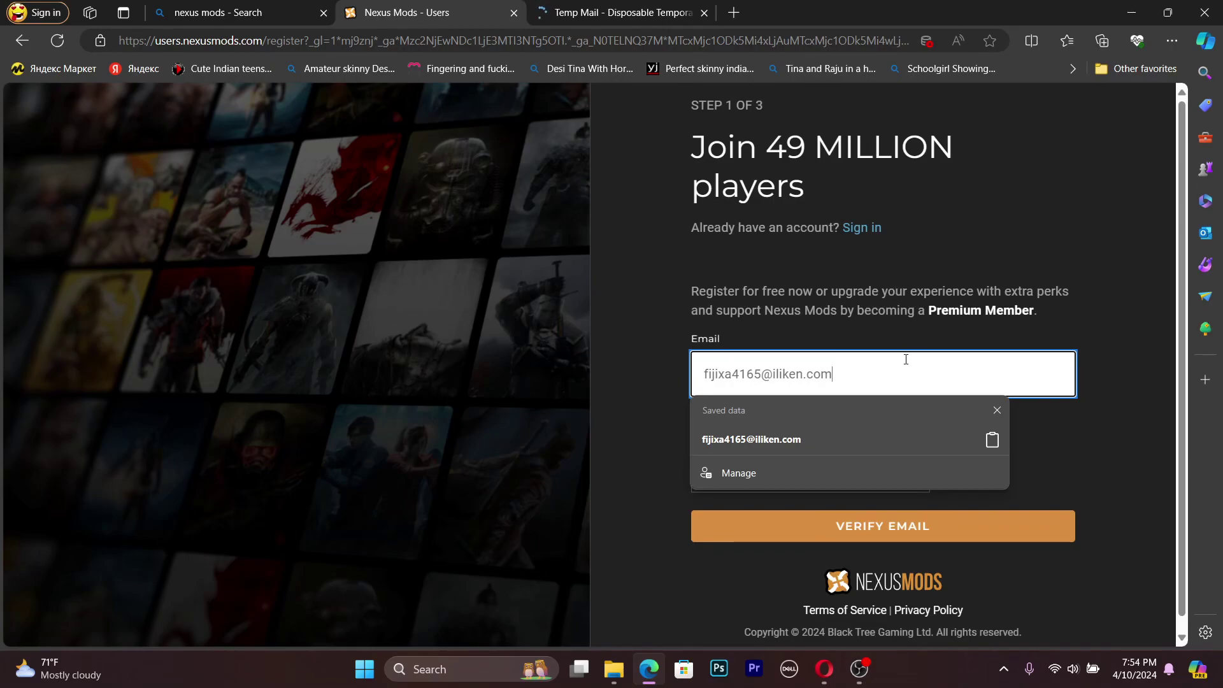
click(910, 401)
click(855, 376)
click(940, 537)
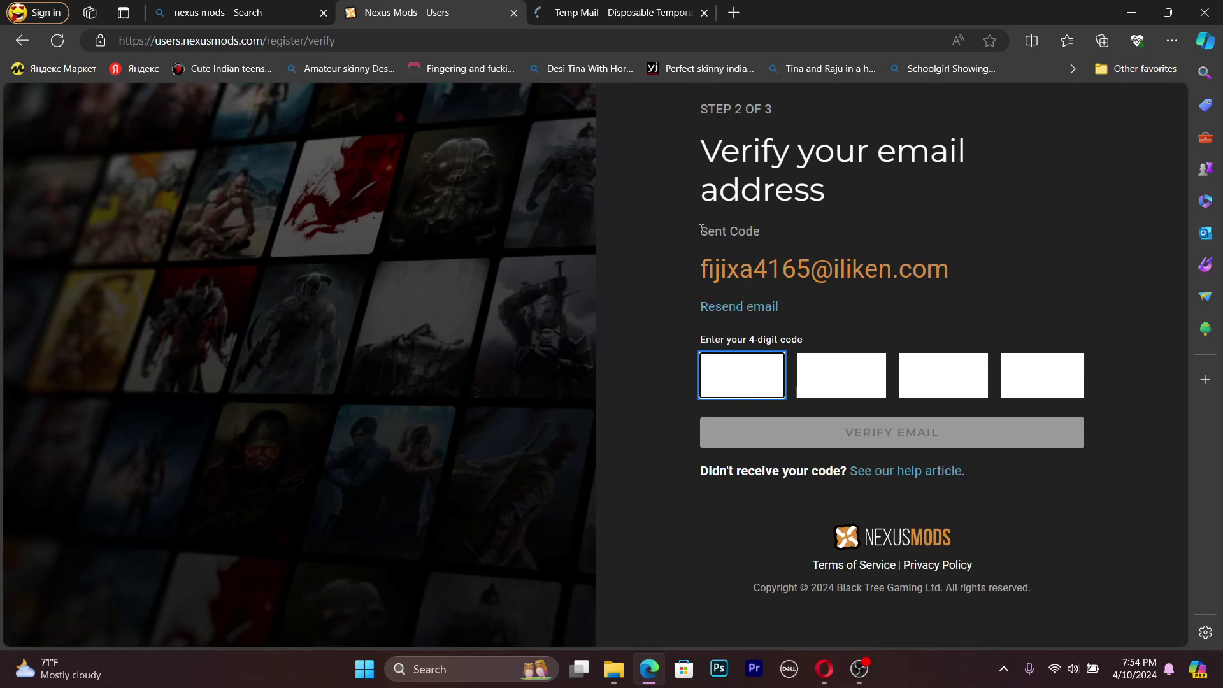
click(657, 12)
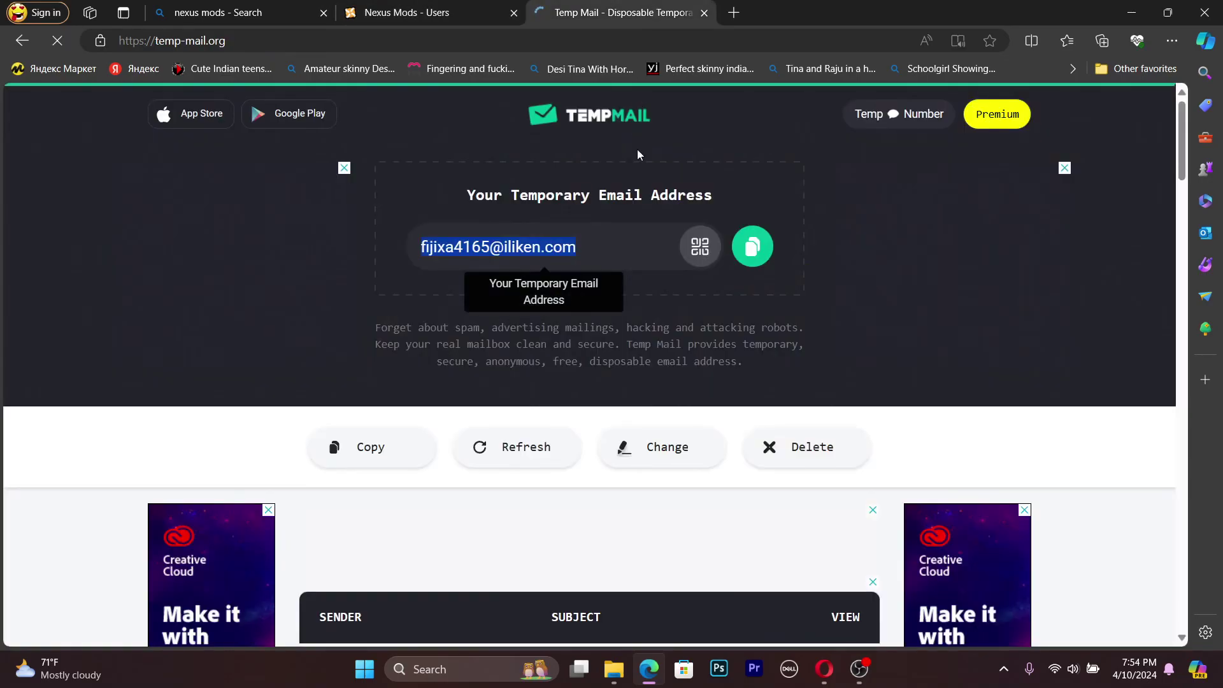
scroll(601, 429, down, 4)
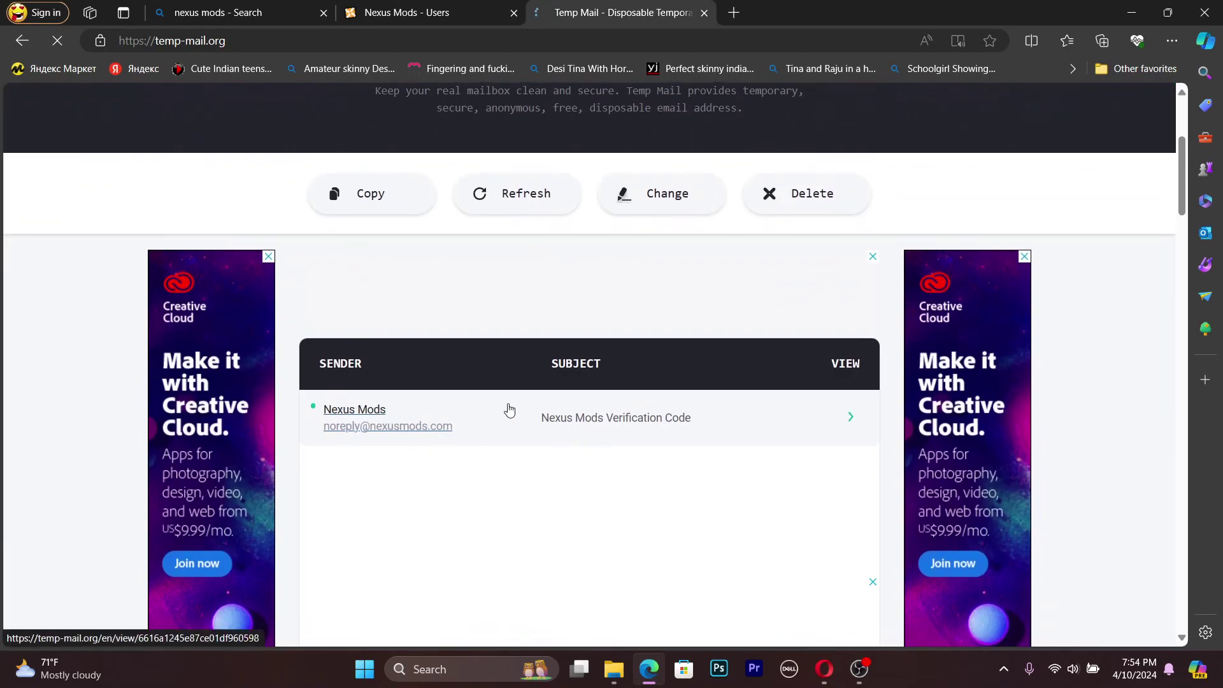
click(453, 414)
scroll(447, 418, down, 4)
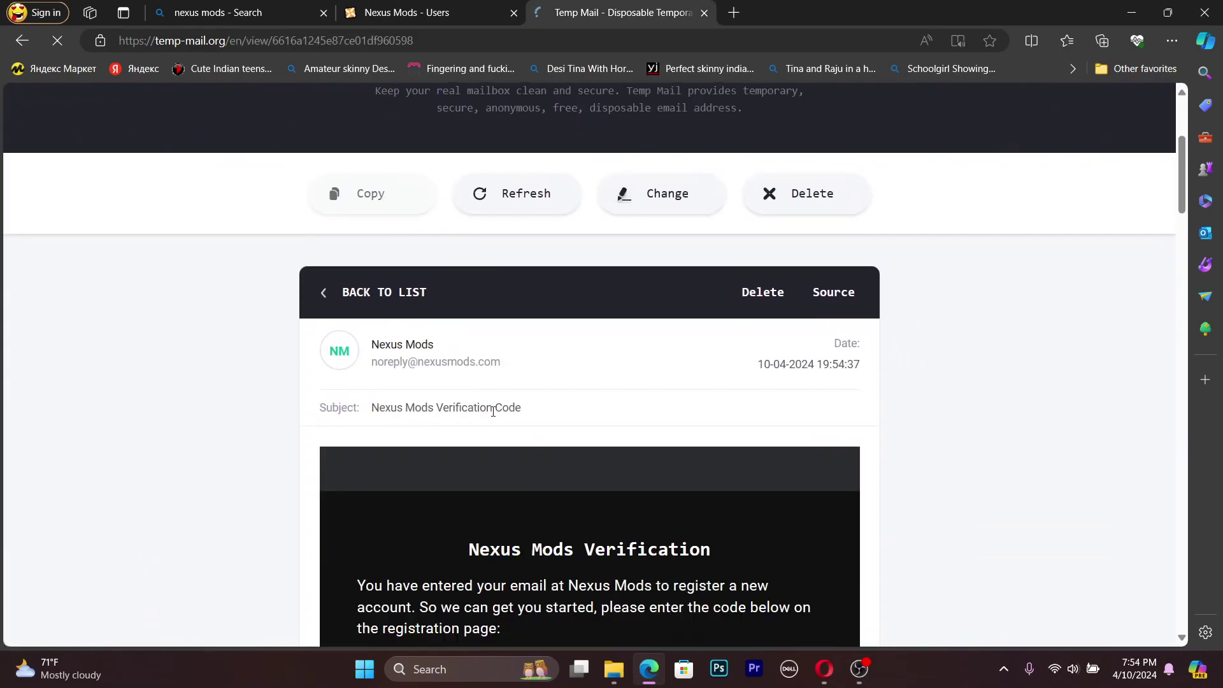
scroll(574, 446, down, 6)
scroll(665, 487, up, 3)
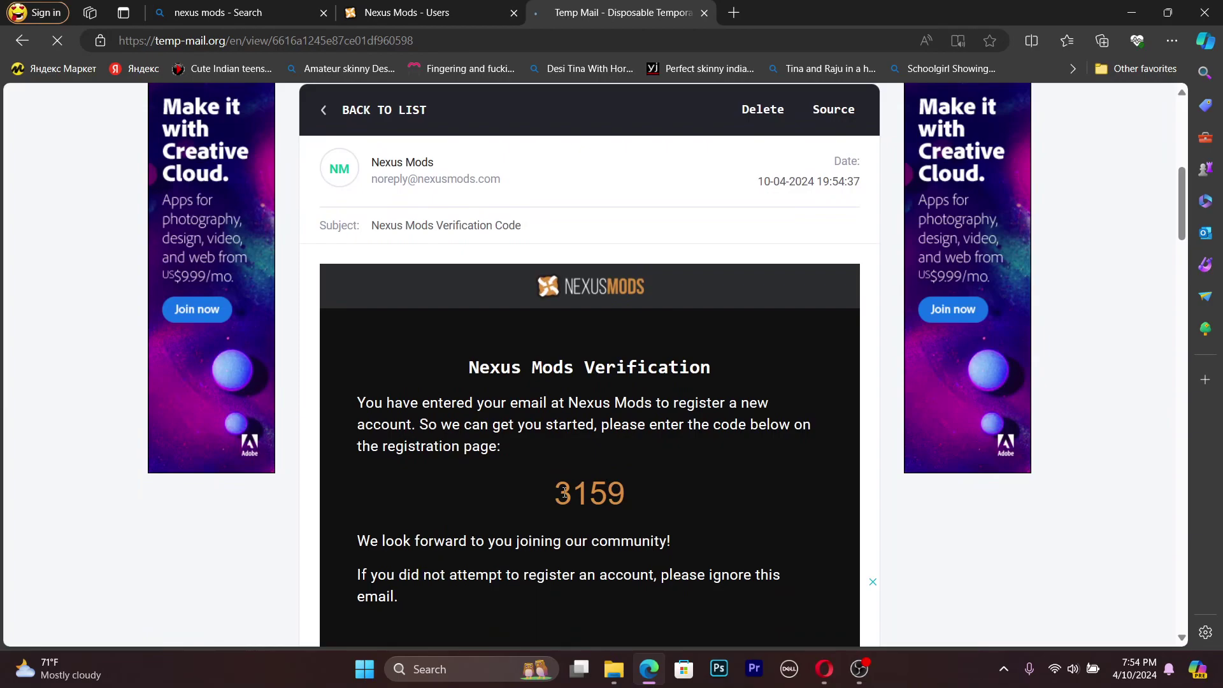
click(408, 12)
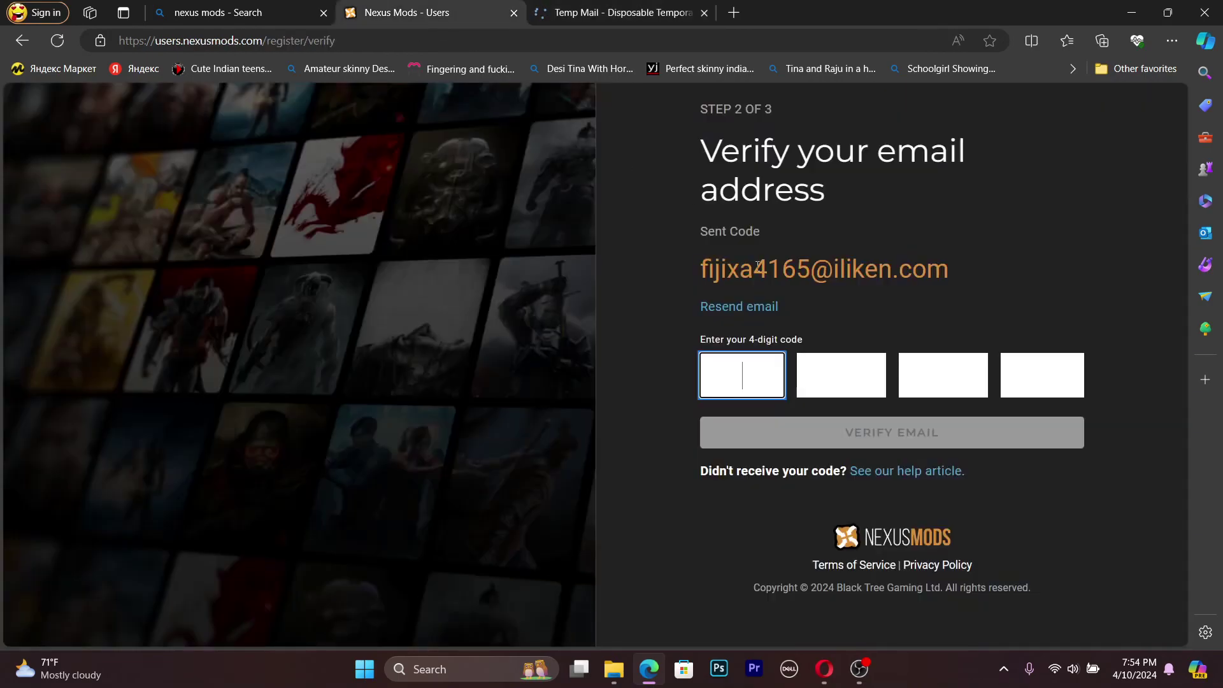
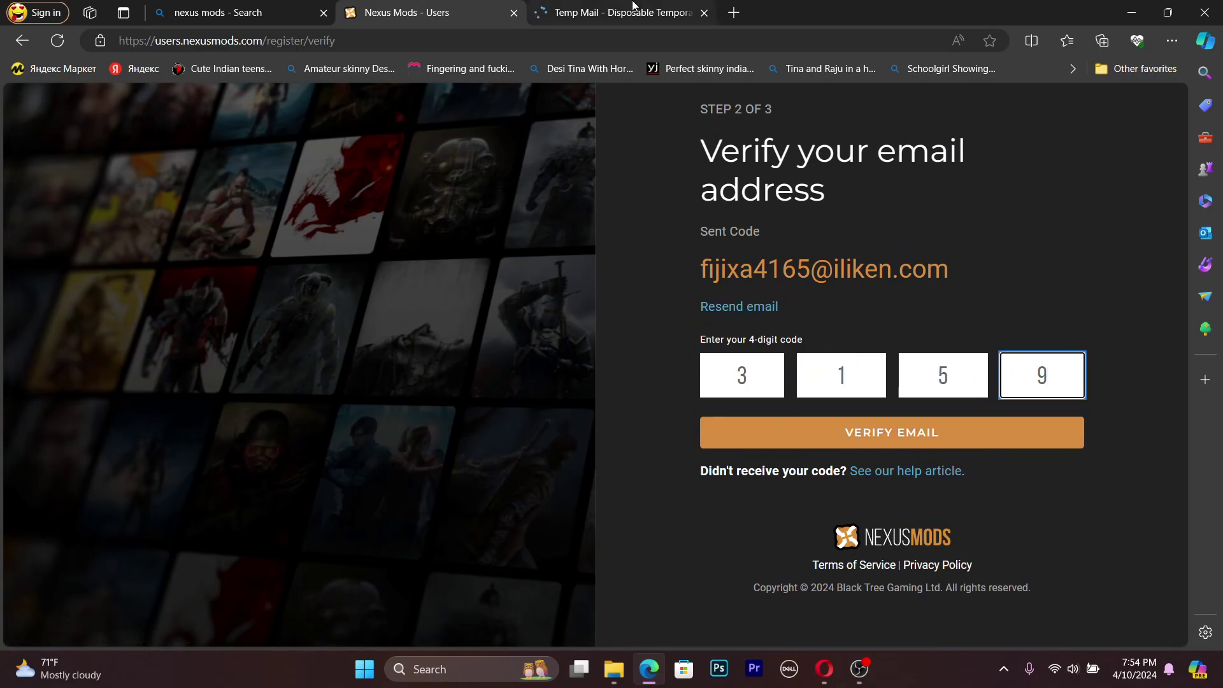
click(612, 13)
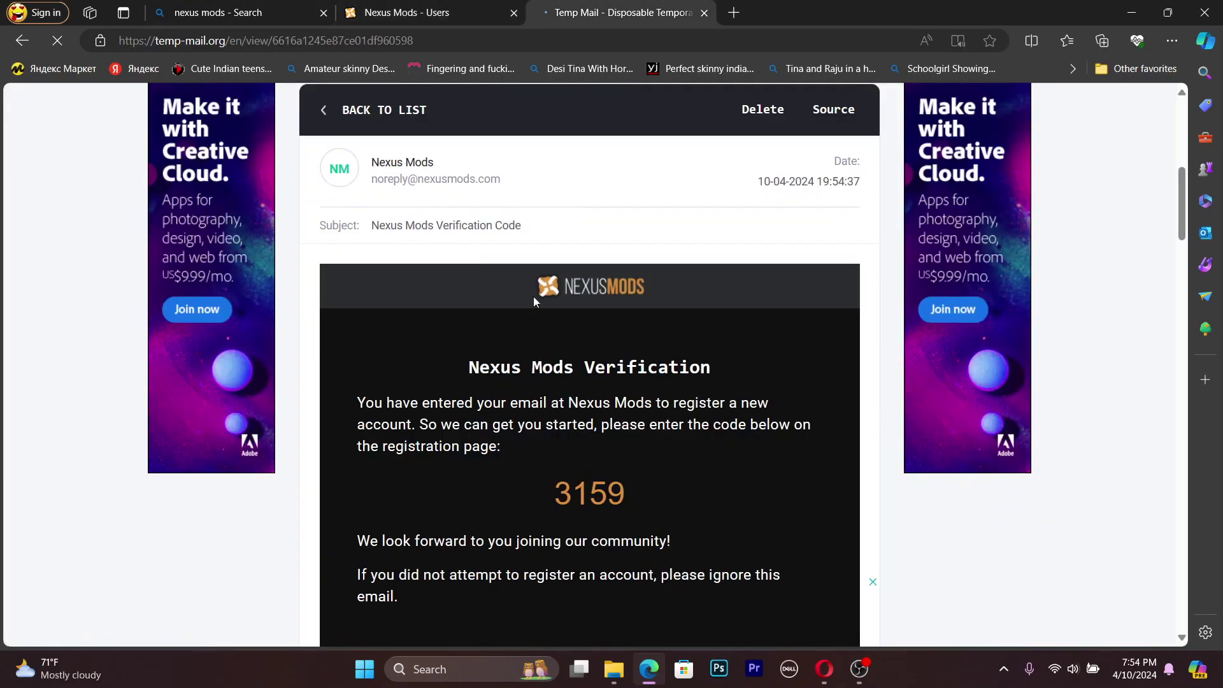
click(436, 9)
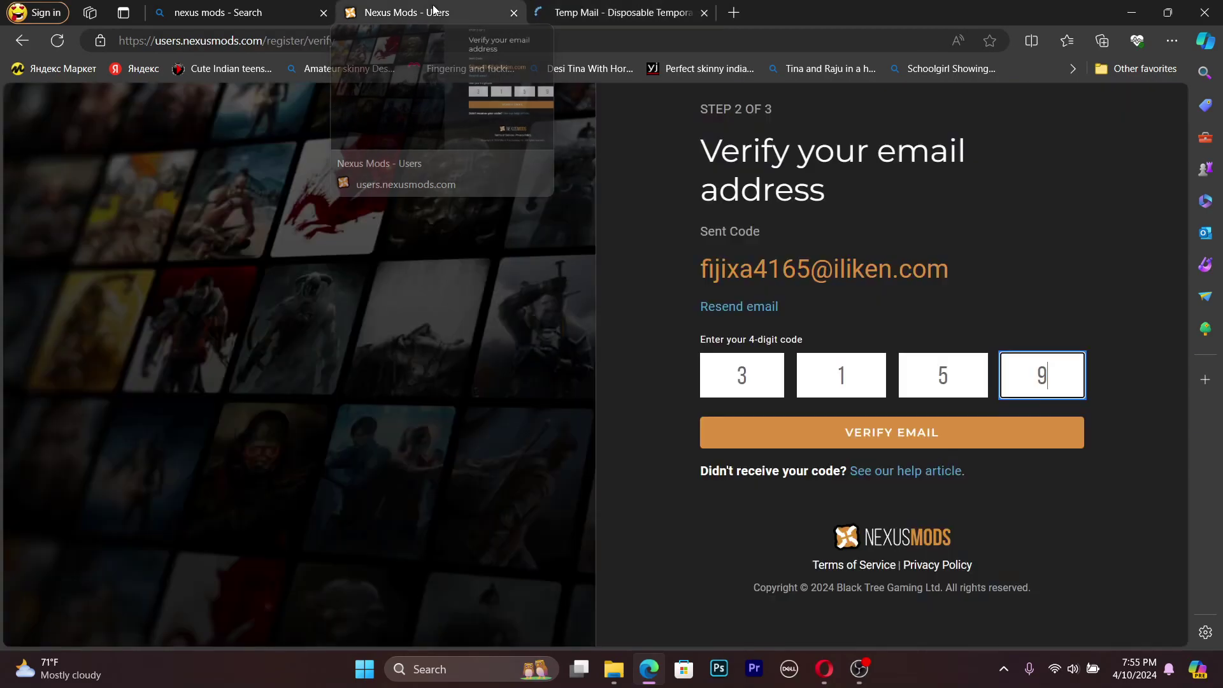
click(911, 437)
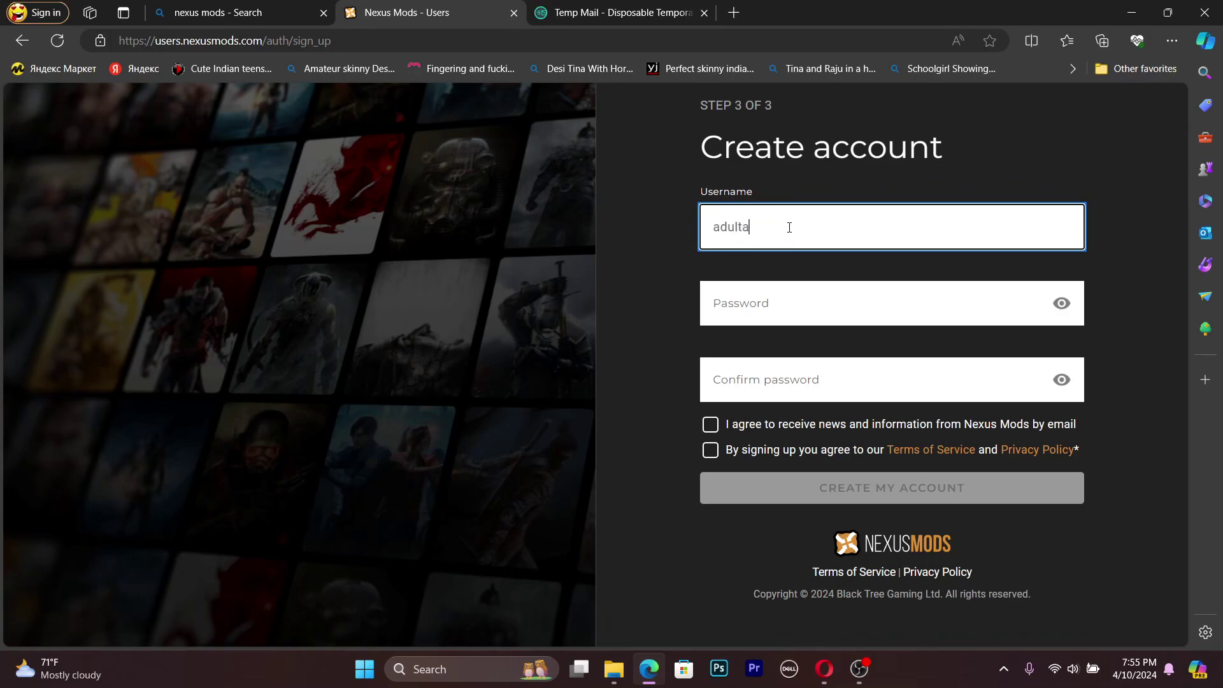
Paste the prepared account password into the Password field
click(789, 305)
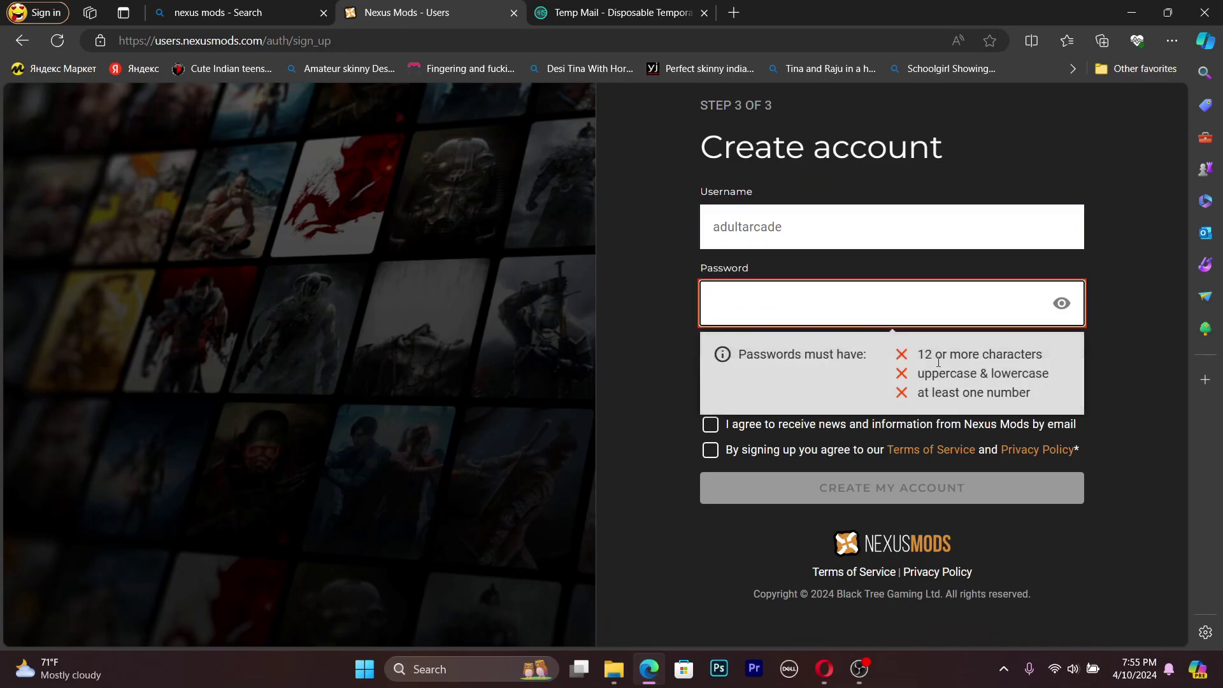
key(alt+Tab)
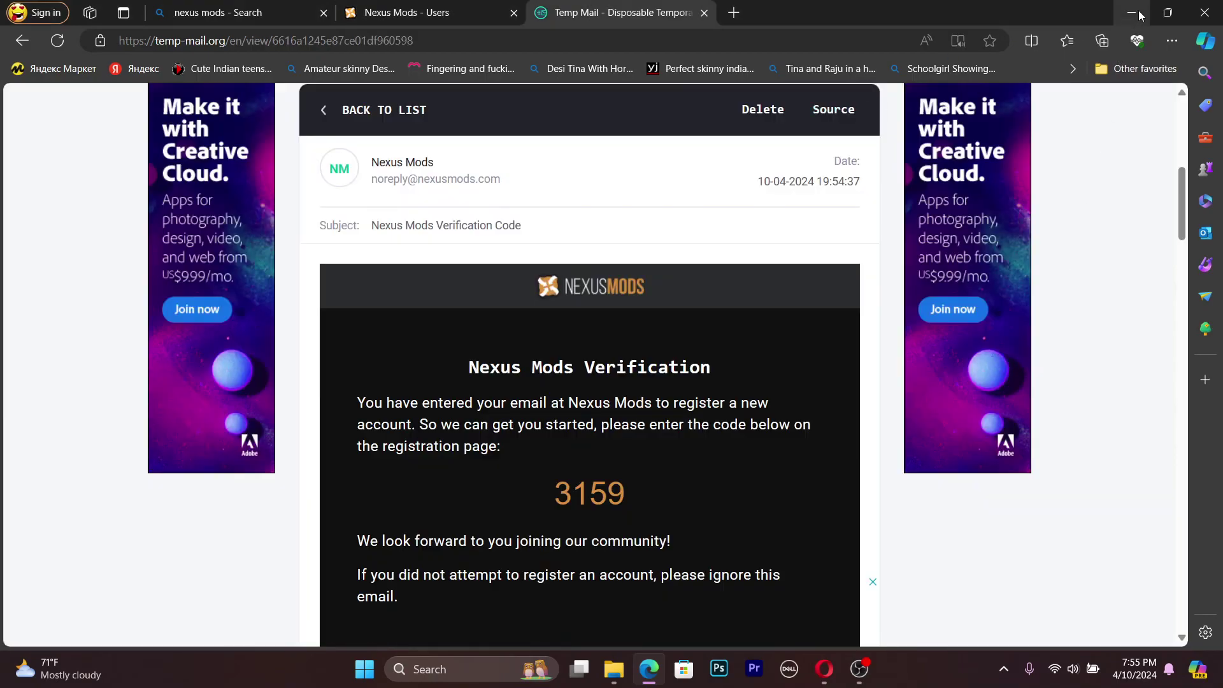
click(464, 10)
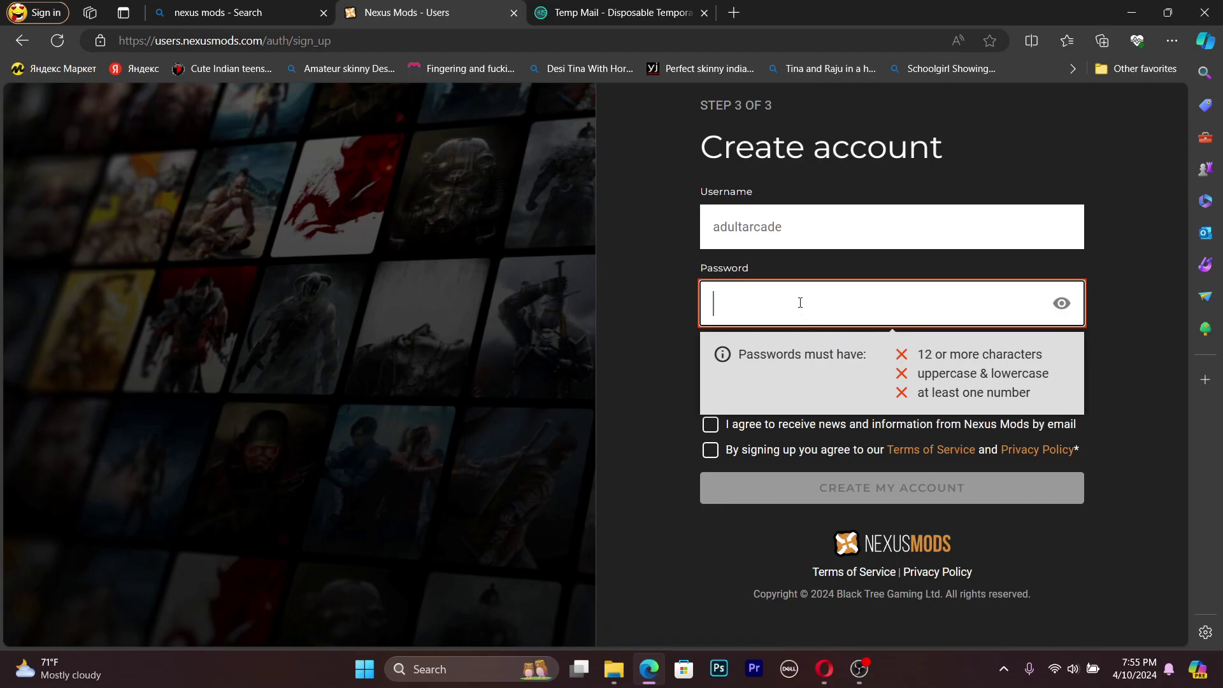
click(1019, 170)
click(904, 297)
text(ad)
key(BackSpace)
key(BackSpace)
key(BackSpace)
key(BackSpace)
text(ad)
key(BackSpace)
key(BackSpace)
key(BackSpace)
key(ctrl+v)
key(Tab)
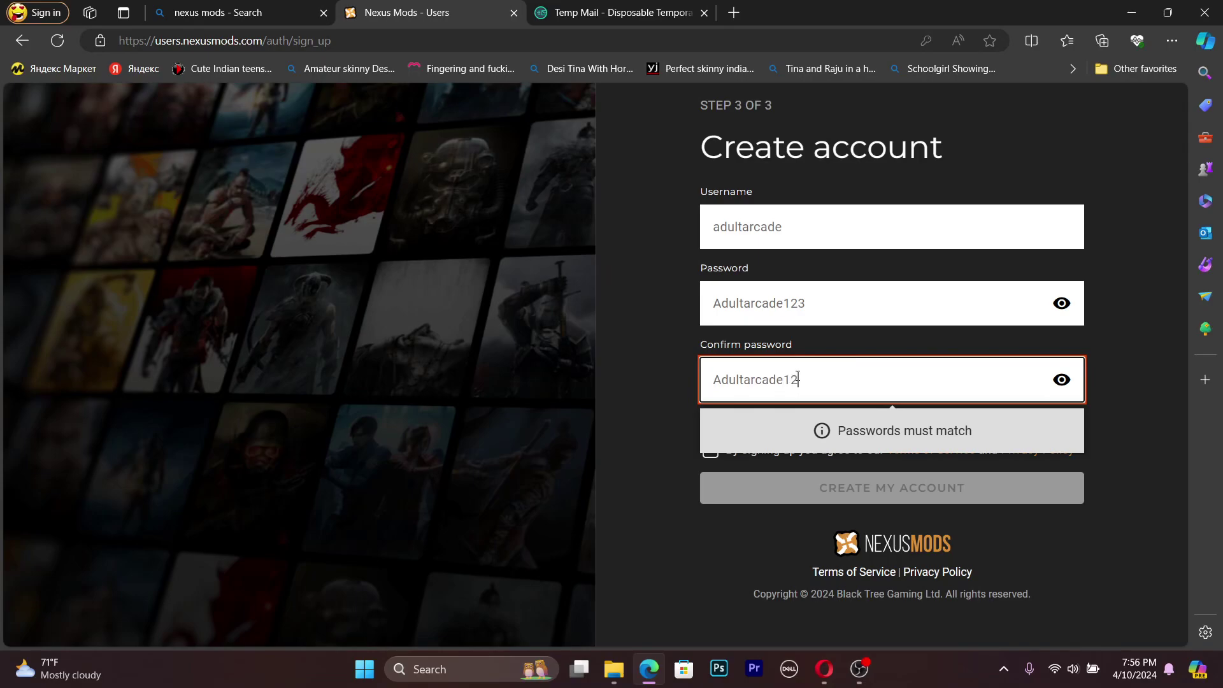
Finish the confirmation field and tick both the news and Terms of Service checkboxes
text(3)
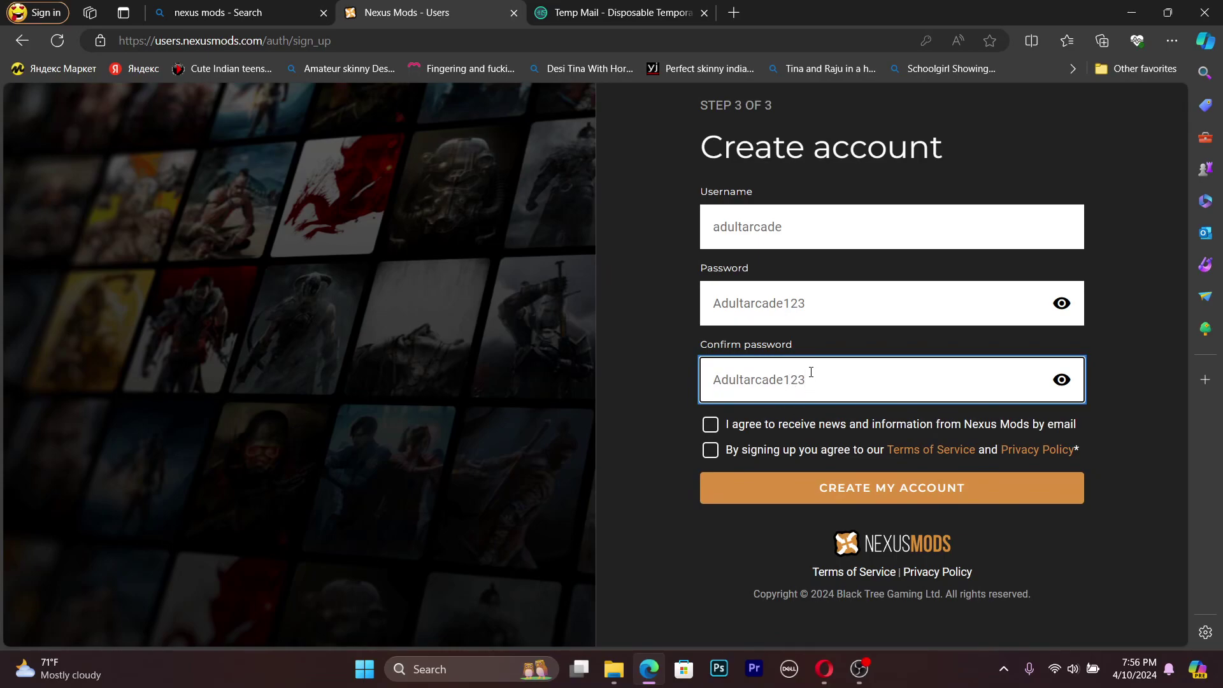
click(710, 425)
click(711, 450)
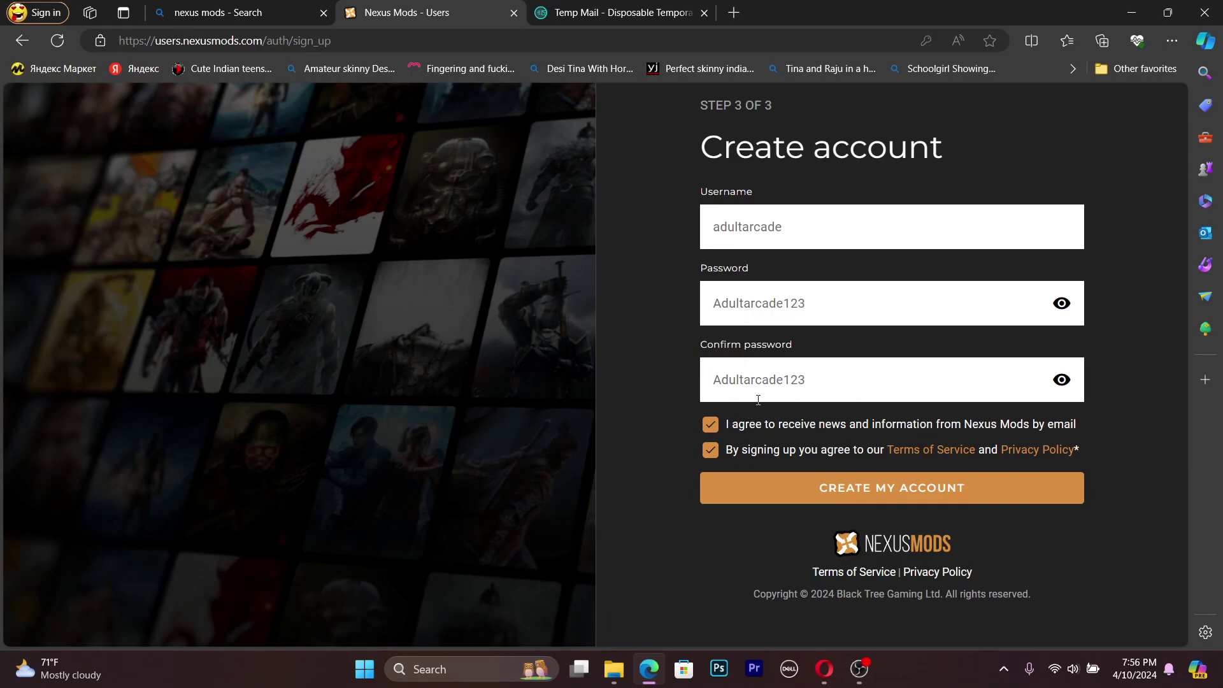
Create the account, dismiss Edge's save-password prompt, and review the Premium Membership offer
click(880, 485)
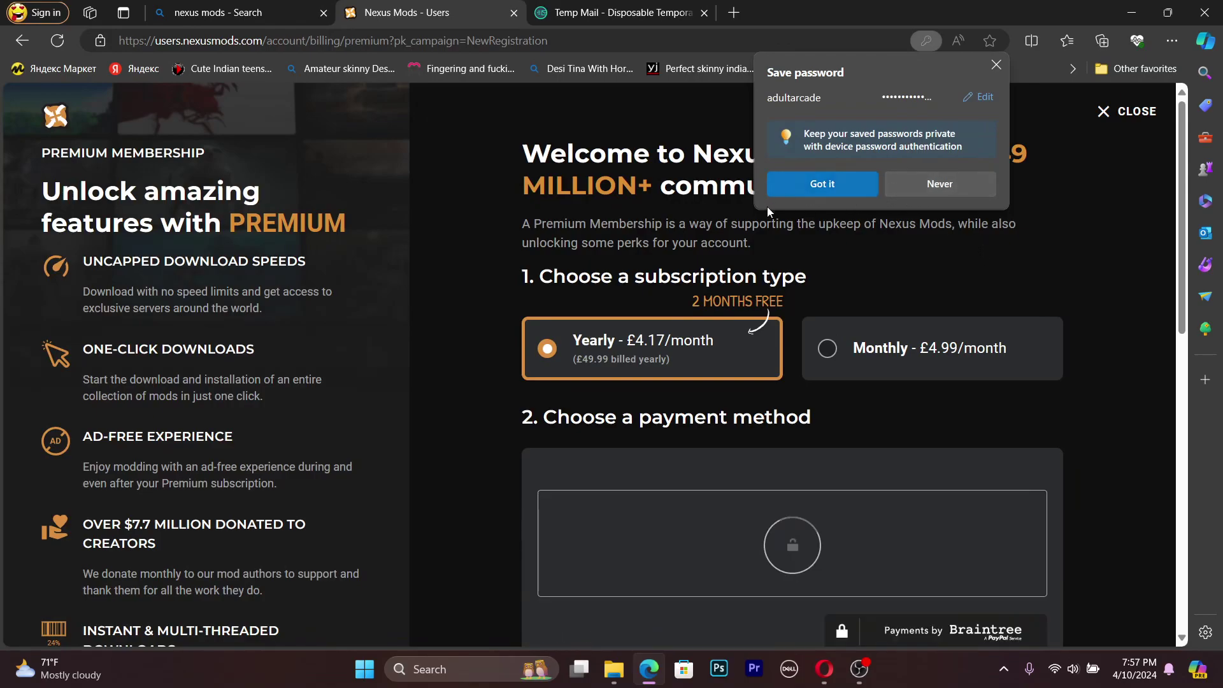
click(810, 186)
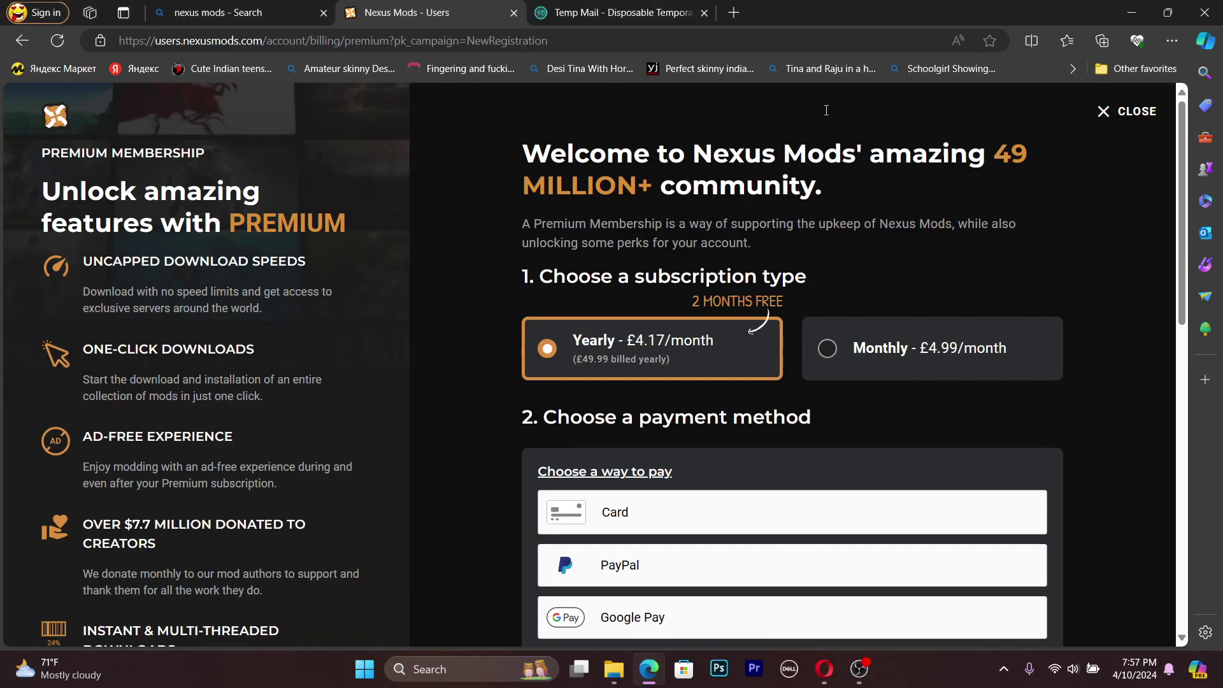
click(791, 13)
scroll(378, 264, down, 5)
scroll(410, 325, up, 5)
scroll(413, 331, down, 10)
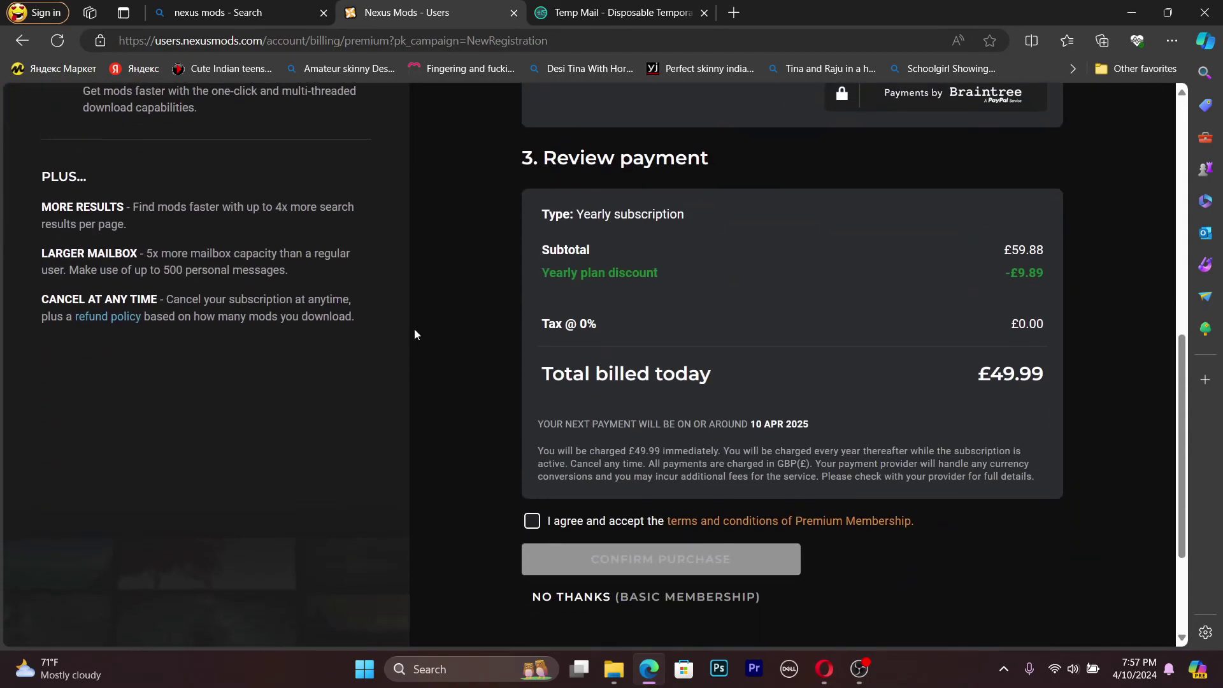
scroll(446, 312, down, 3)
scroll(497, 332, up, 10)
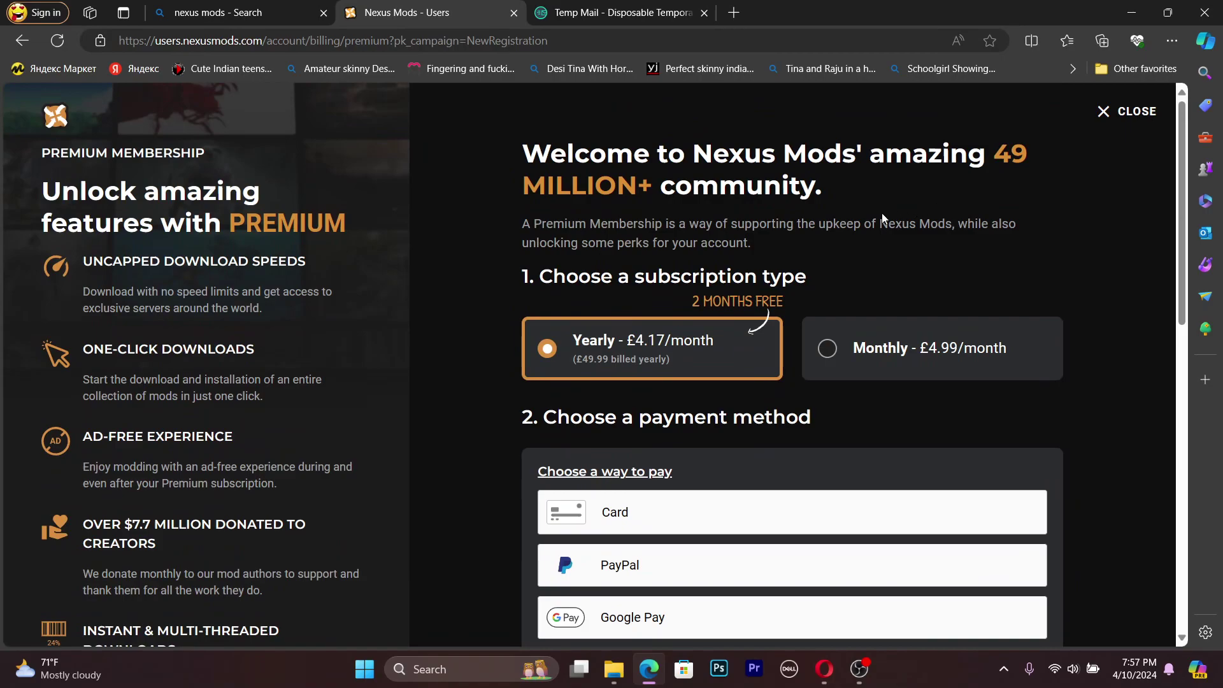
scroll(688, 239, down, 10)
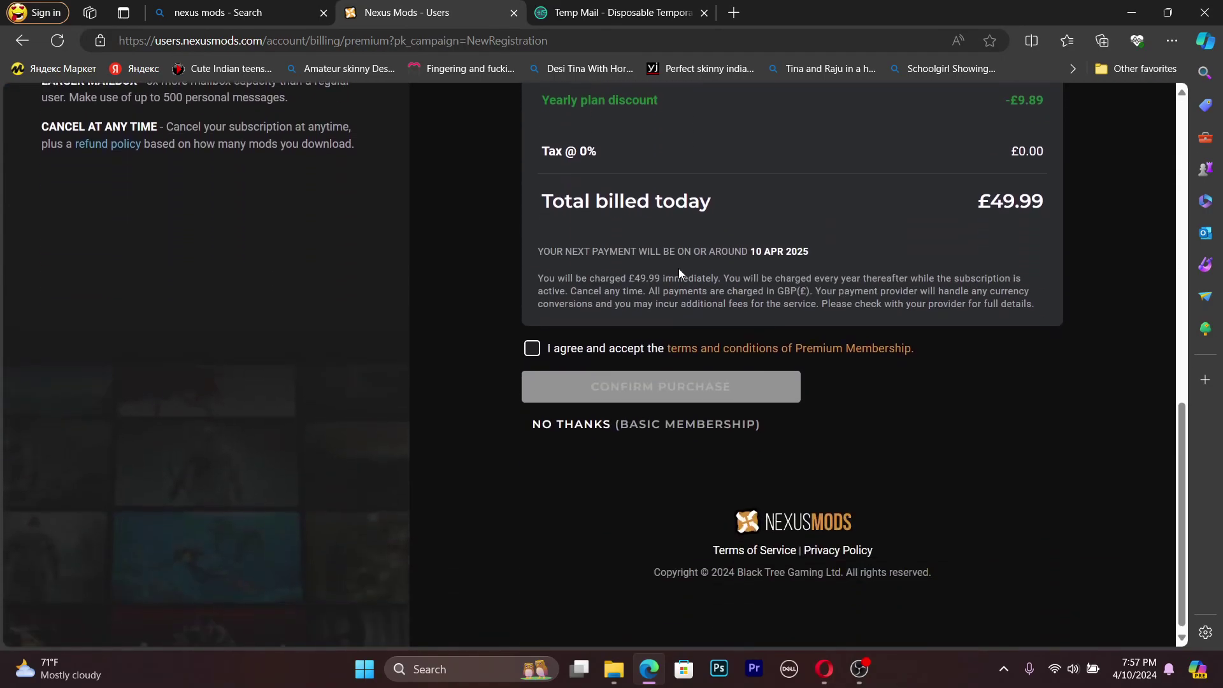
scroll(860, 446, up, 10)
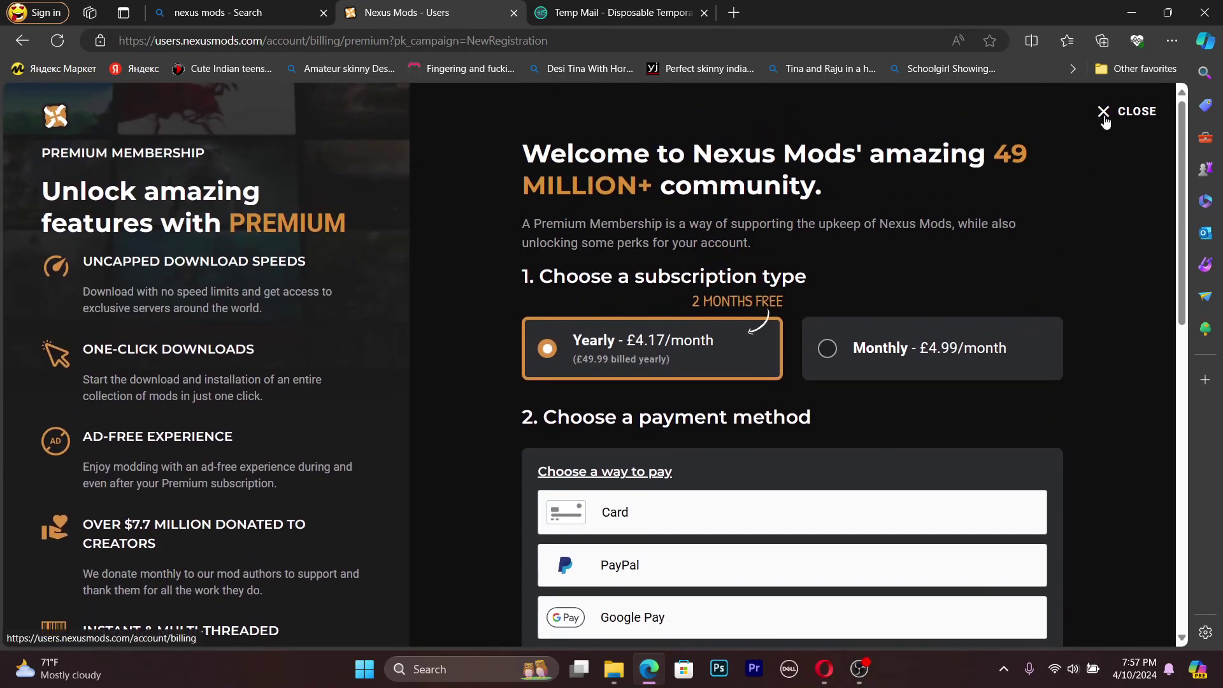
Close the Premium offer and stay on the Free plan
click(1104, 115)
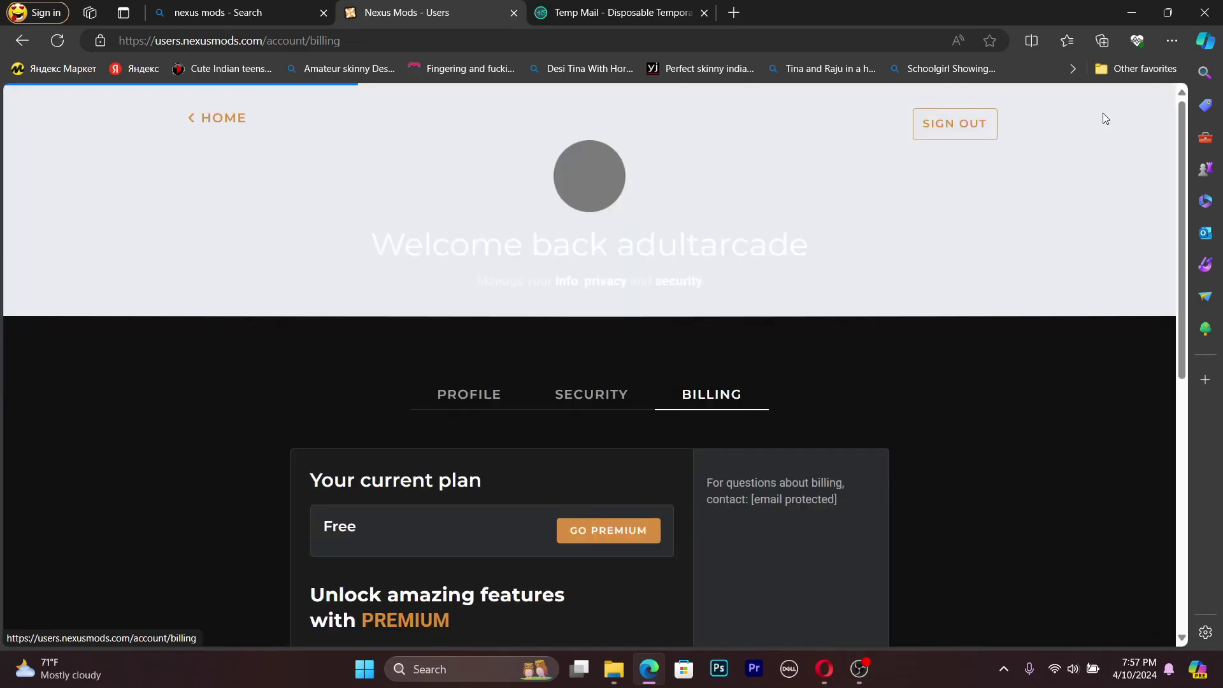
scroll(634, 323, down, 8)
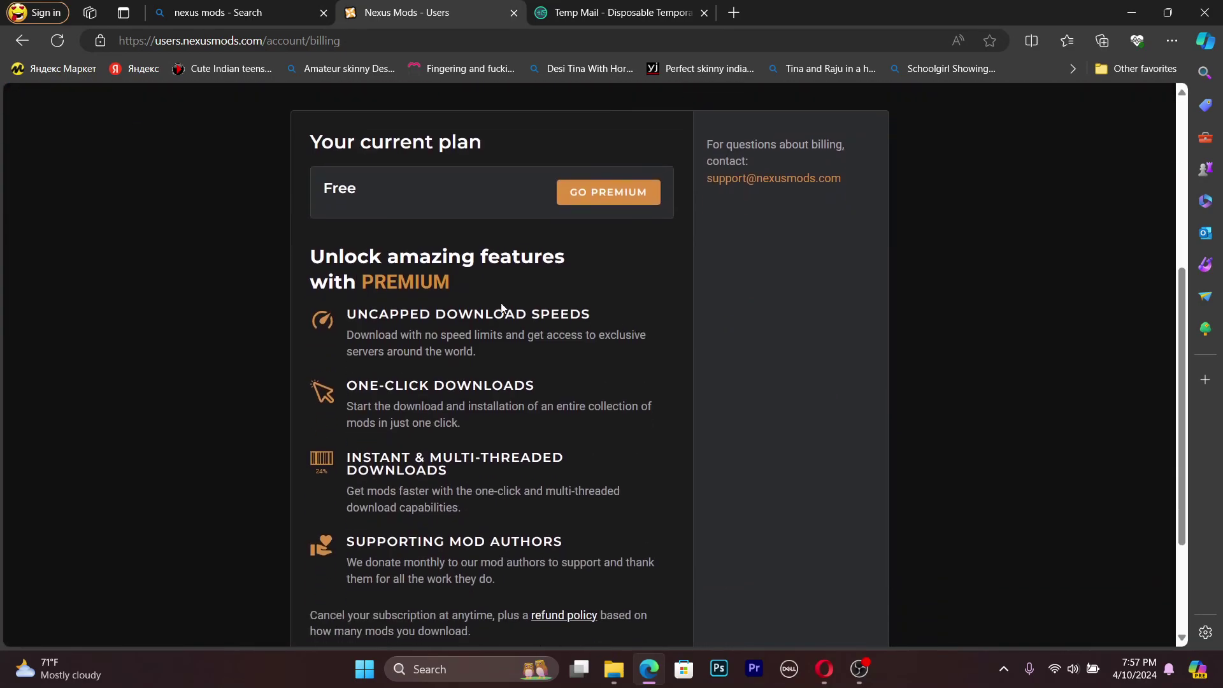
scroll(631, 344, up, 8)
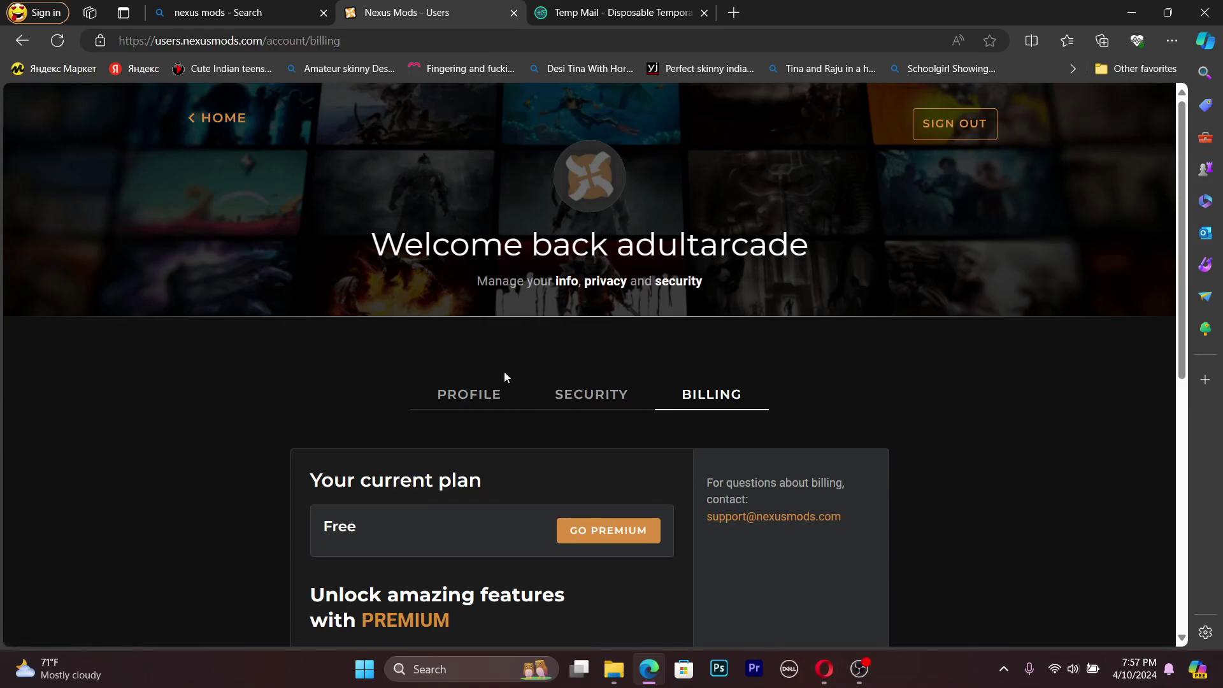
scroll(590, 364, down, 2)
scroll(551, 368, up, 2)
Look through the account's Security settings
click(578, 403)
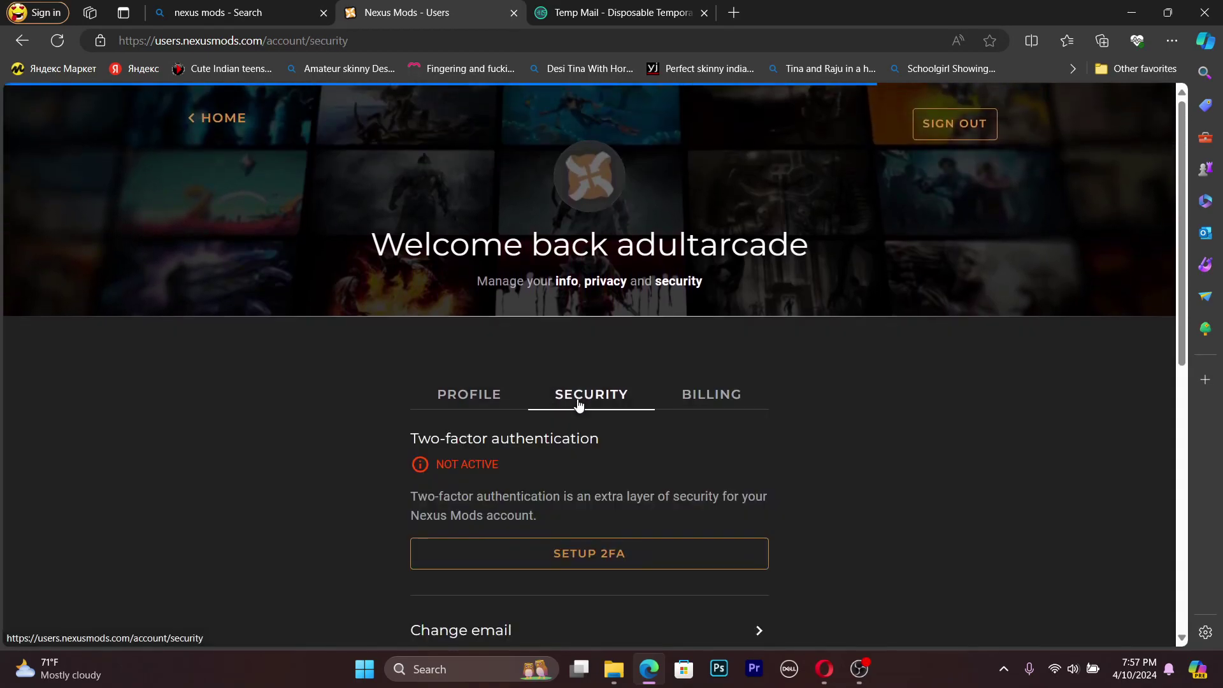
scroll(576, 404, down, 4)
scroll(559, 405, down, 4)
scroll(555, 418, up, 7)
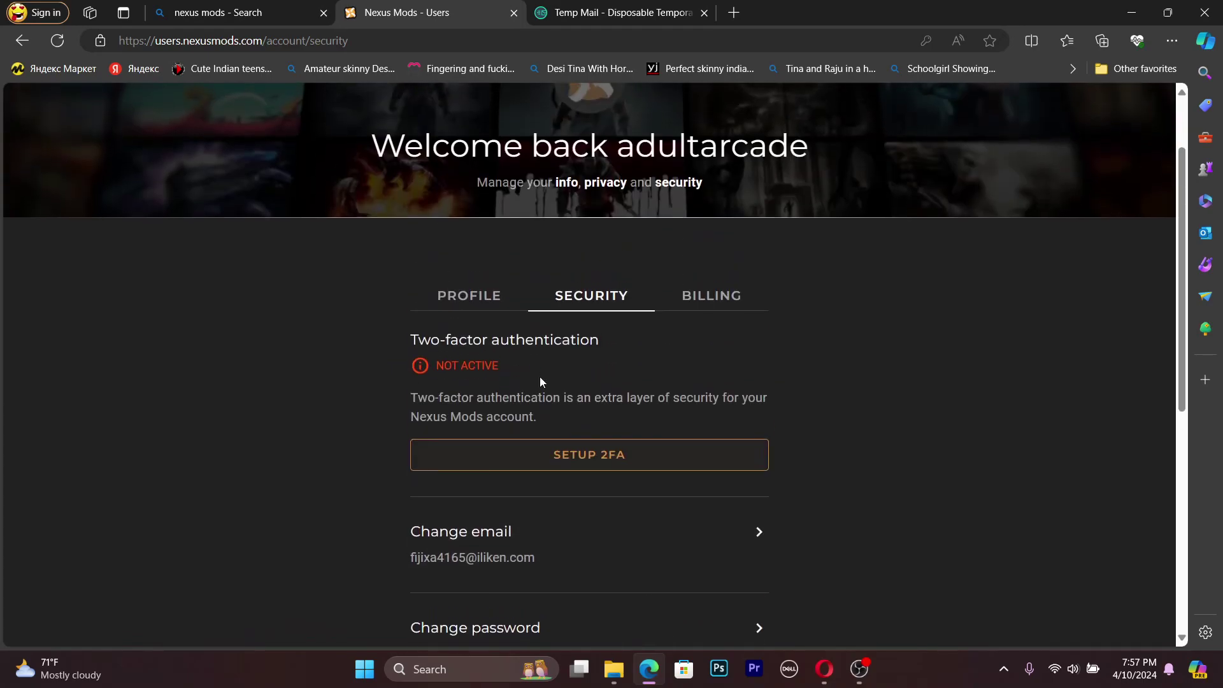
Open Profile settings, view the Update profile form, then go back to the Profile page
click(450, 312)
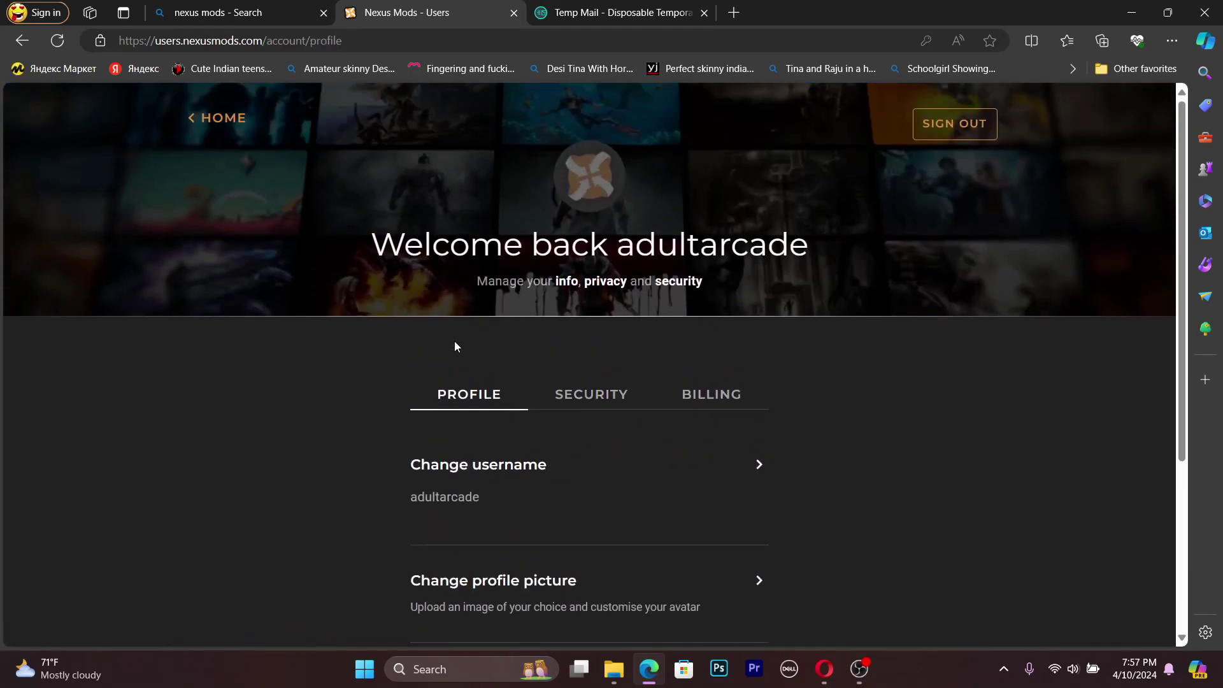
scroll(454, 349, down, 4)
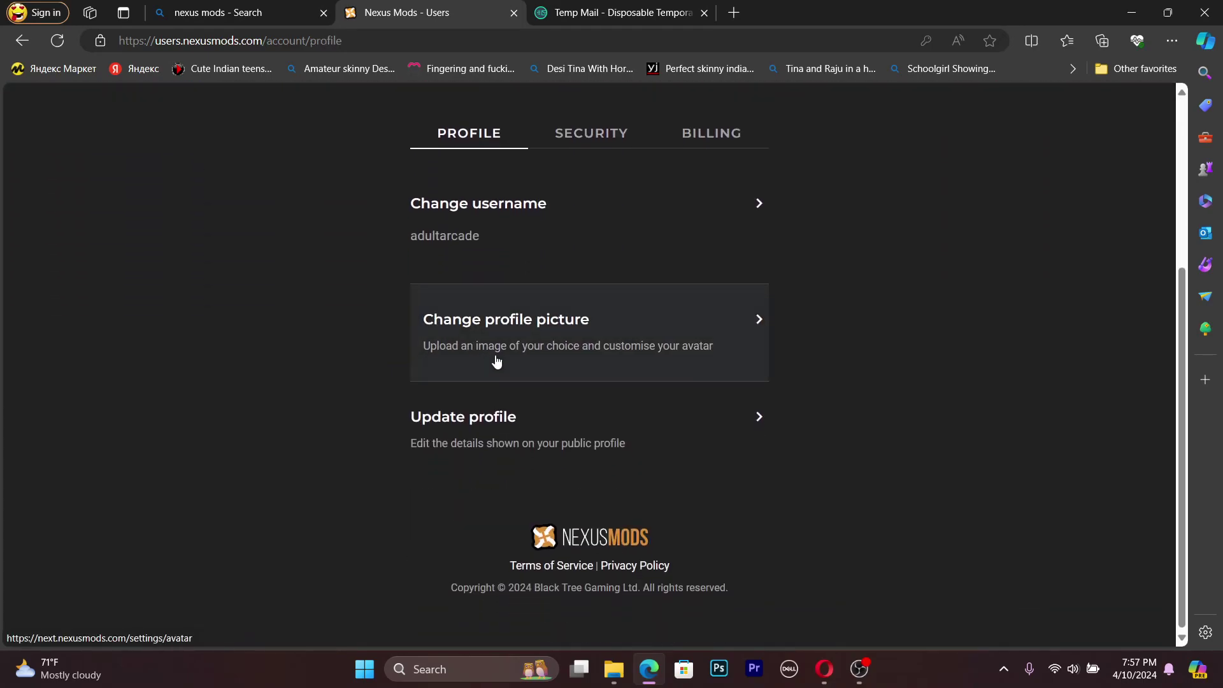
click(538, 433)
scroll(537, 427, up, 1)
scroll(537, 428, down, 1)
key(alt+Left)
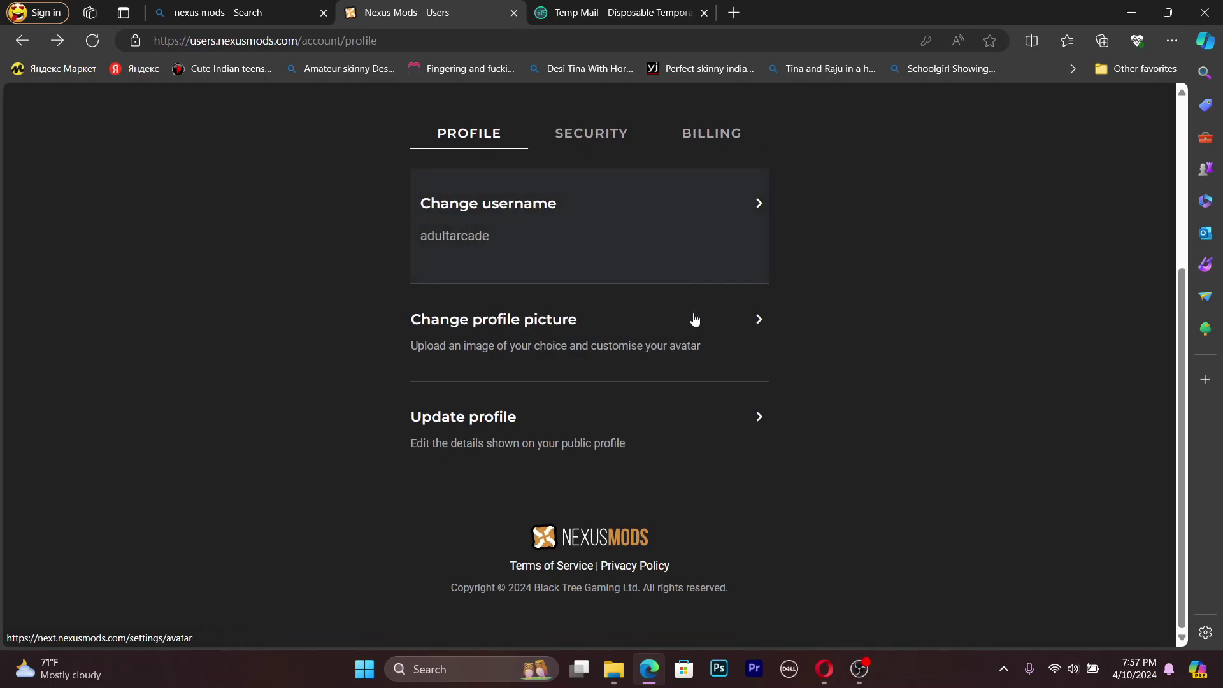
scroll(702, 331, up, 4)
scroll(972, 507, down, 5)
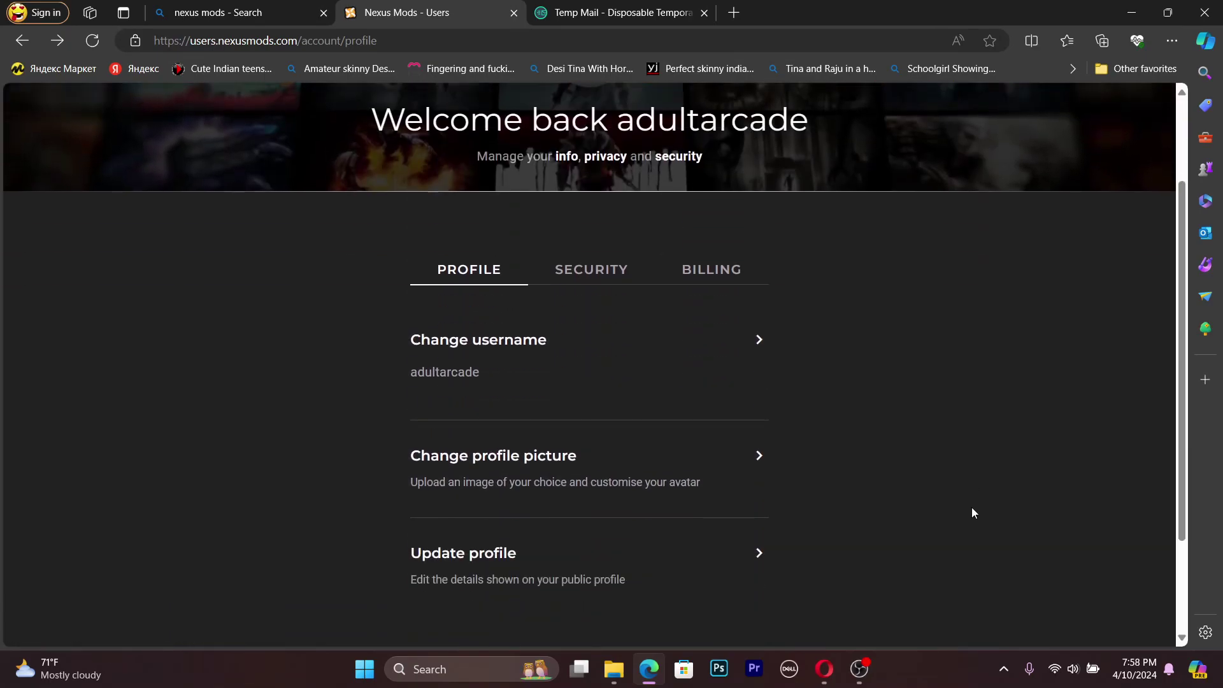
scroll(972, 507, up, 5)
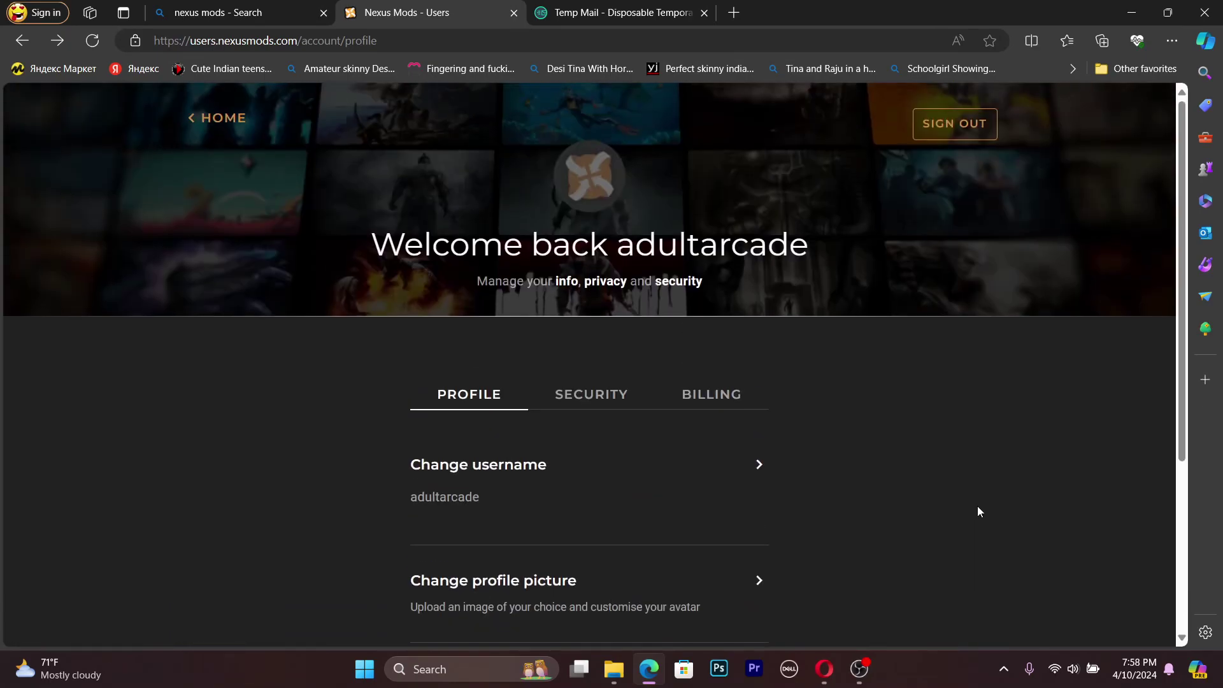
From the Nexus Mods home page, reach Site Preferences through the avatar's account menu
click(217, 123)
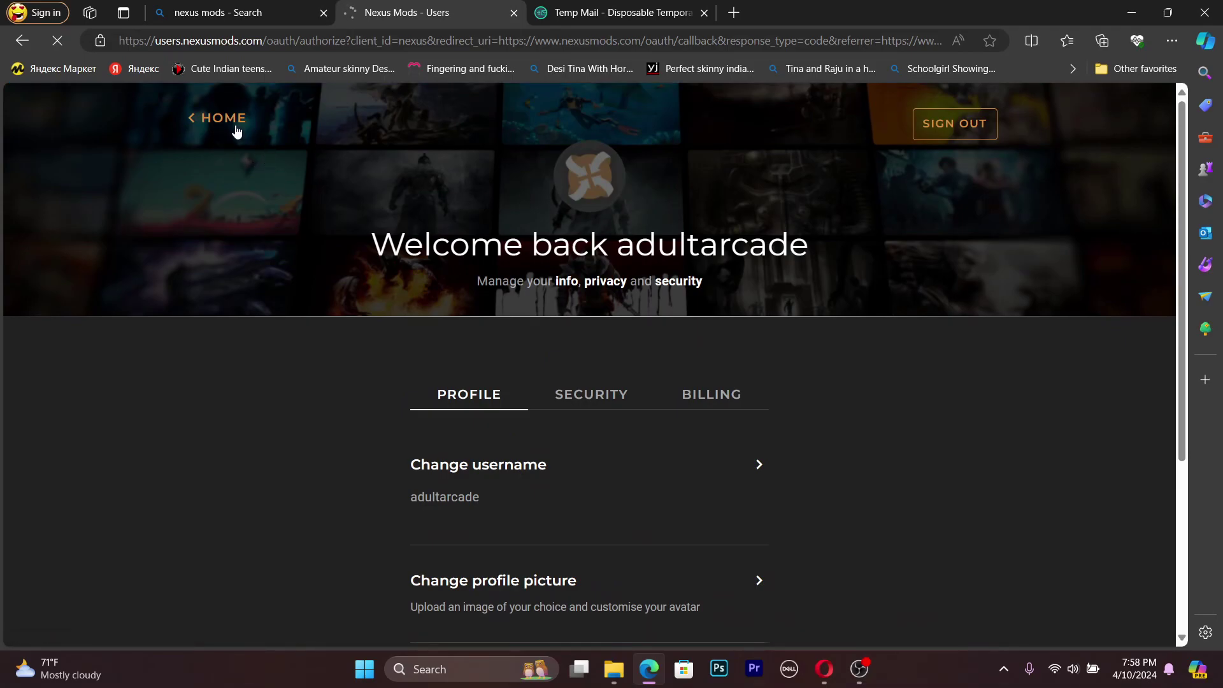
scroll(677, 325, down, 1)
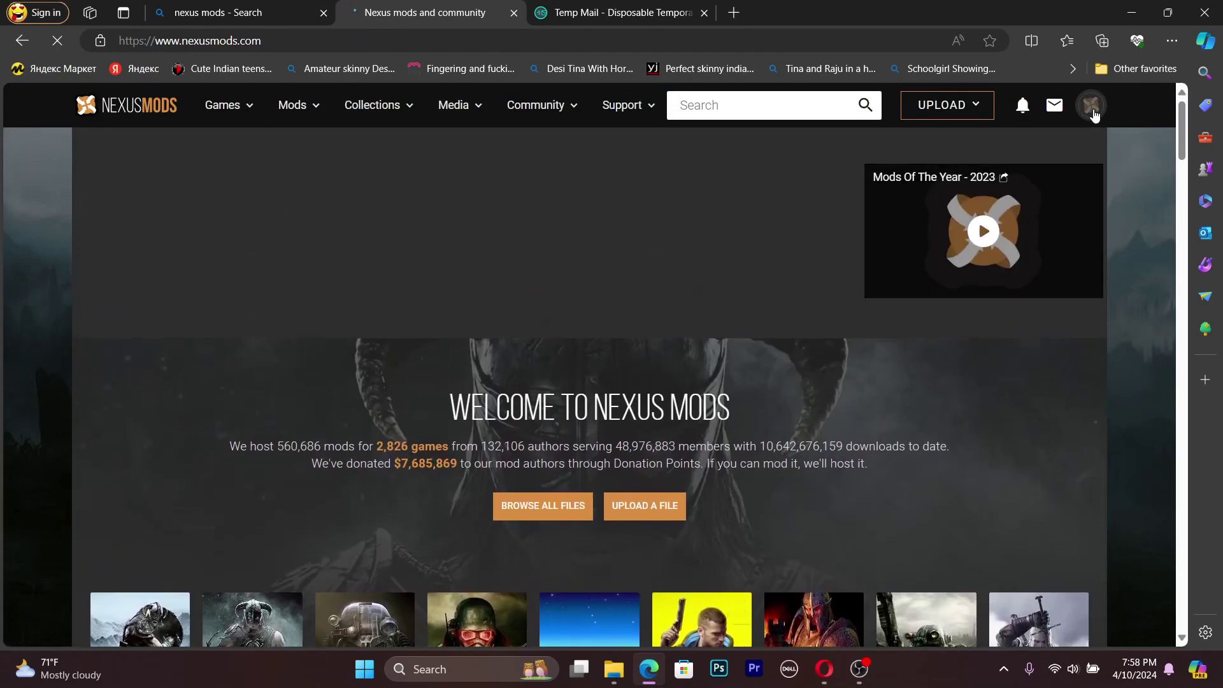
click(1093, 110)
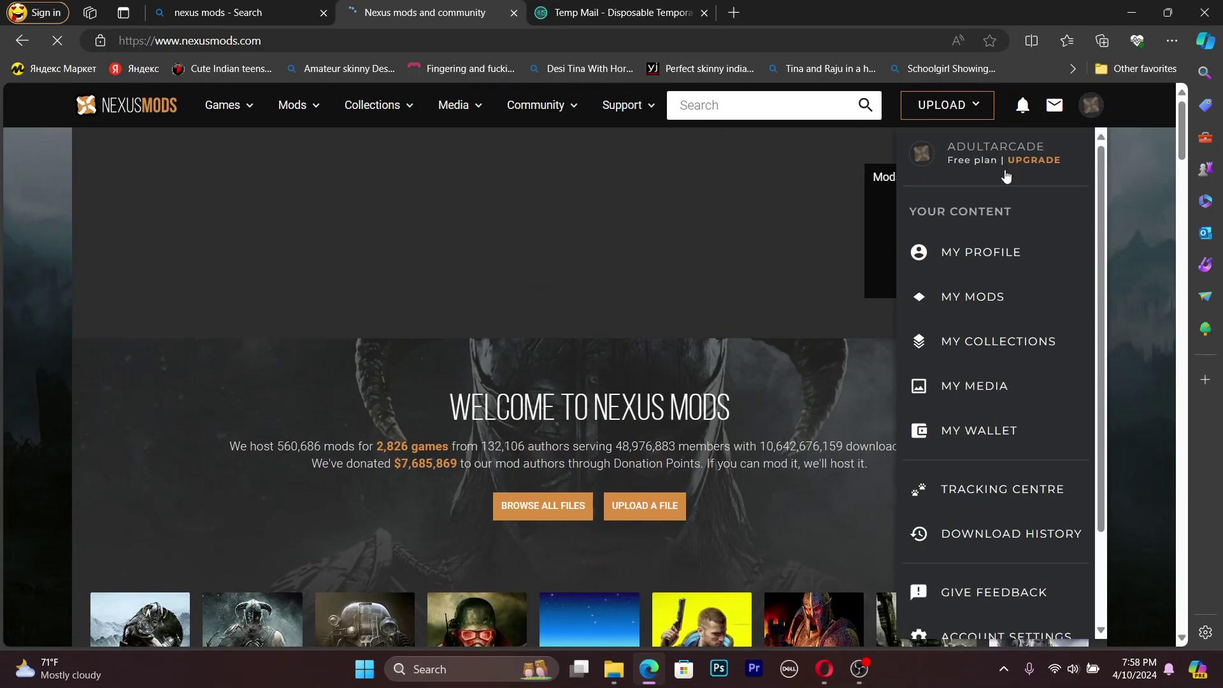
scroll(997, 374, down, 7)
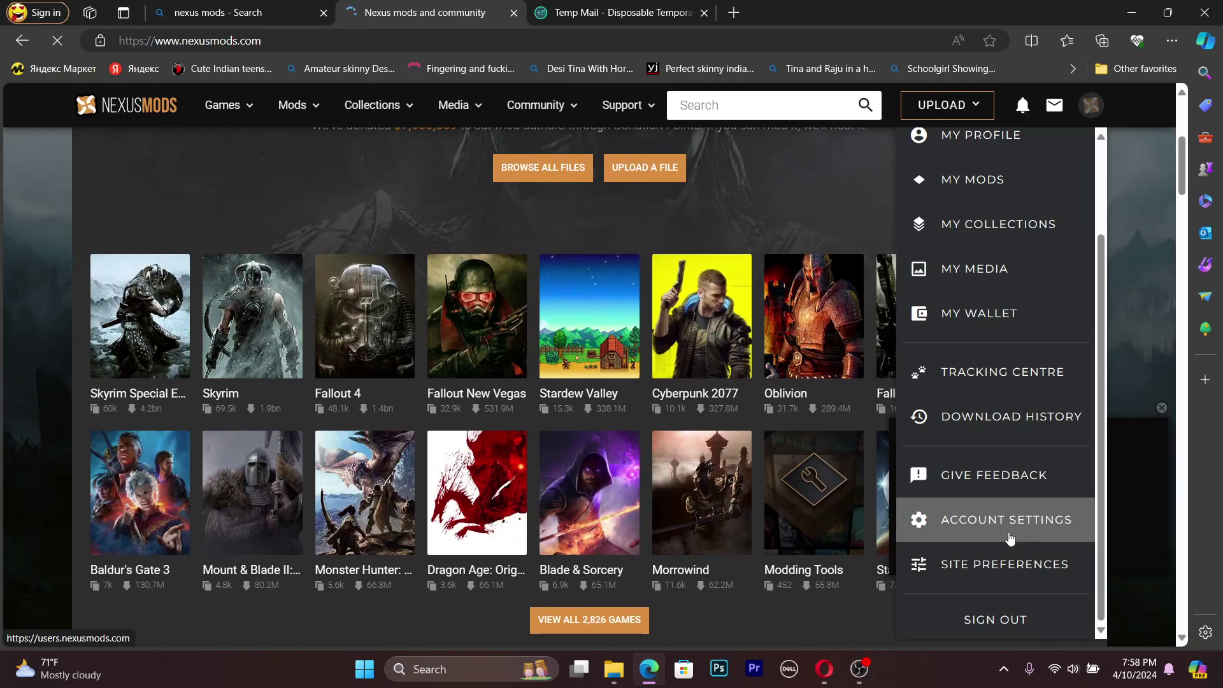
click(993, 571)
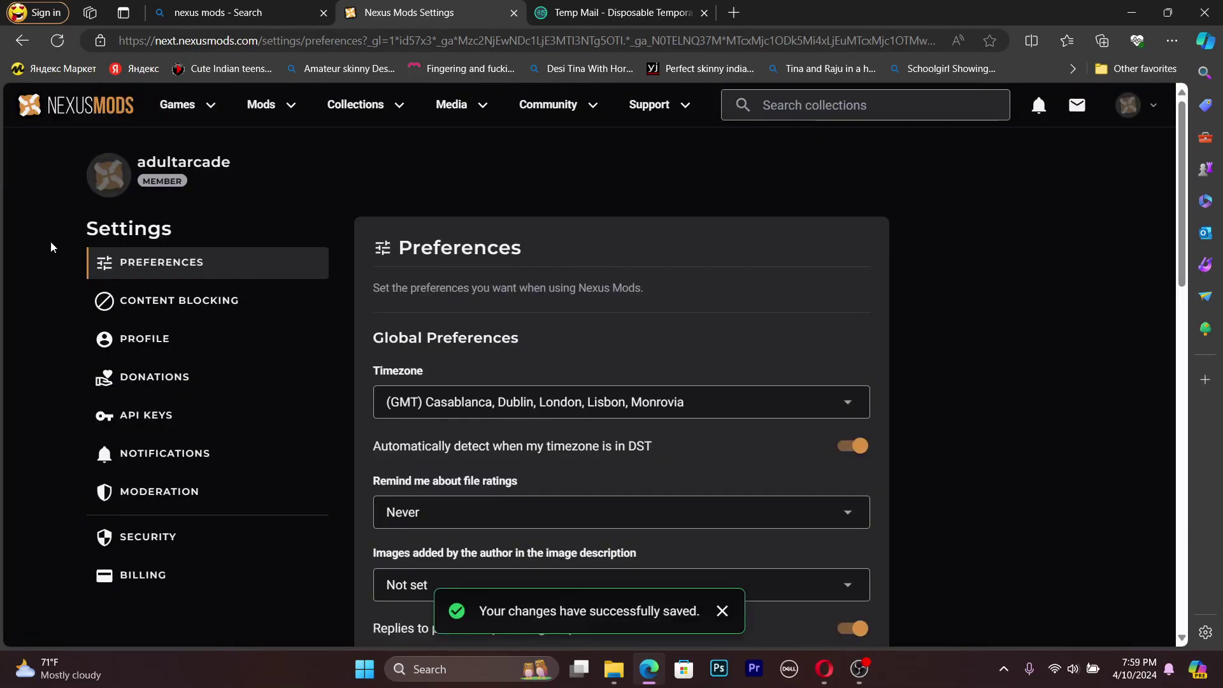
scroll(343, 286, down, 15)
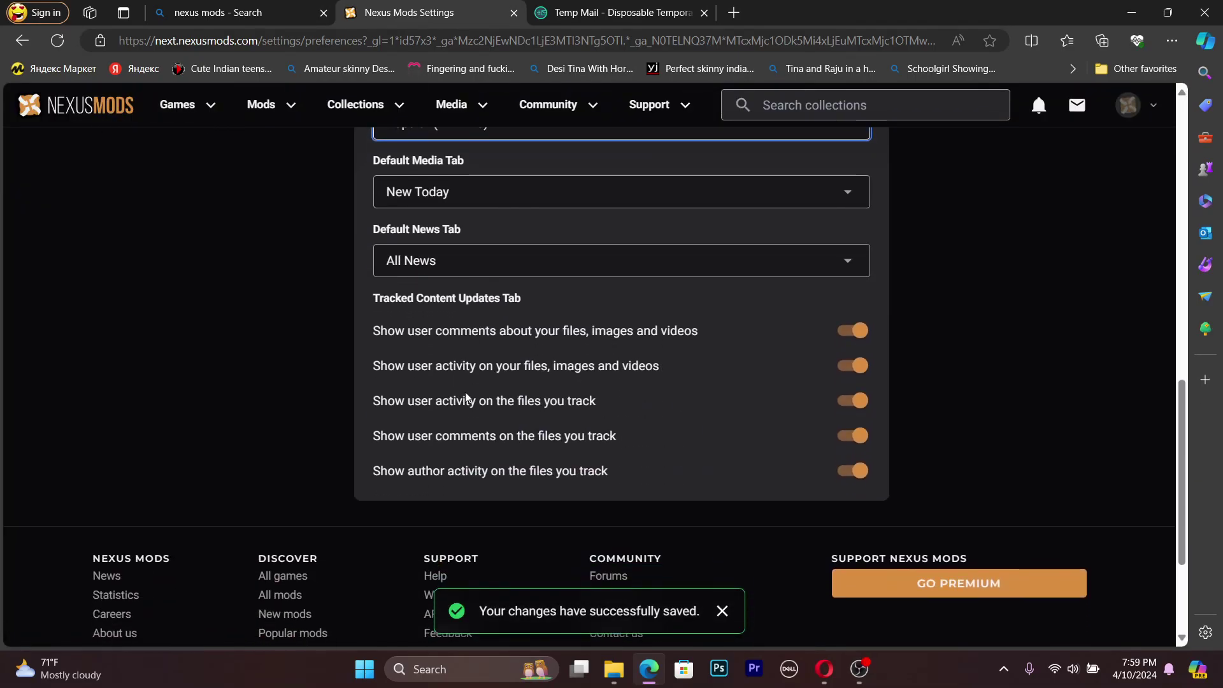
scroll(867, 446, up, 15)
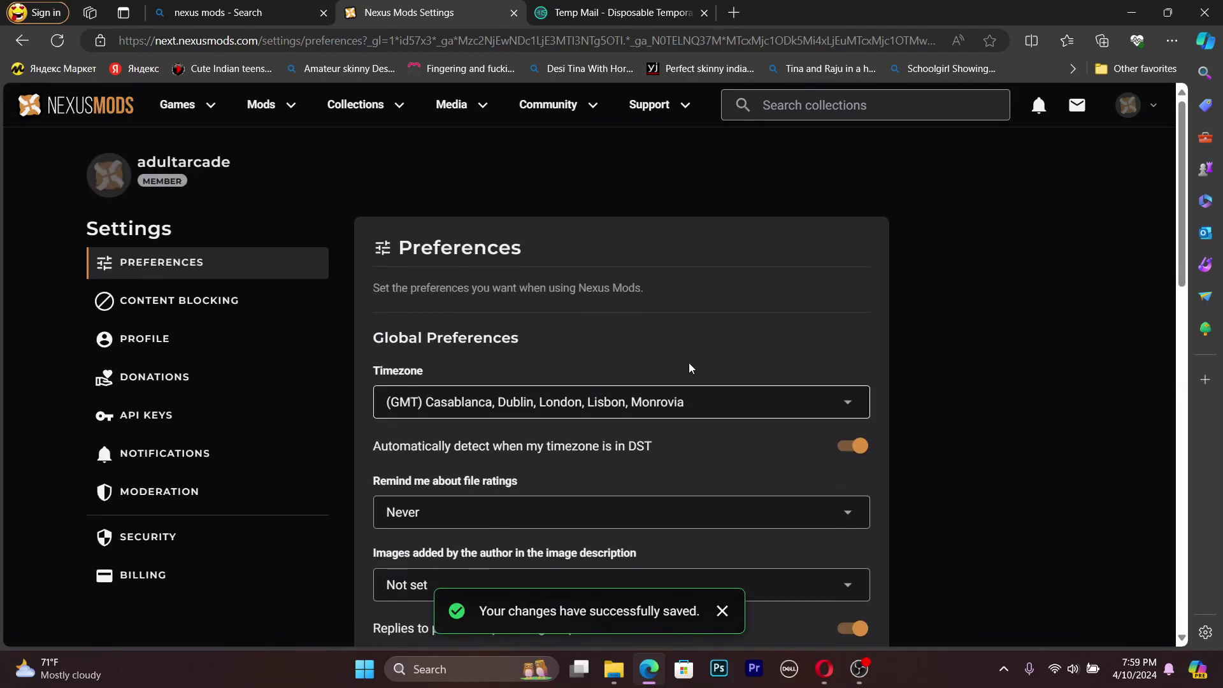
In Content Blocking, turn on Show adult content and turn off Blur adult images
click(198, 306)
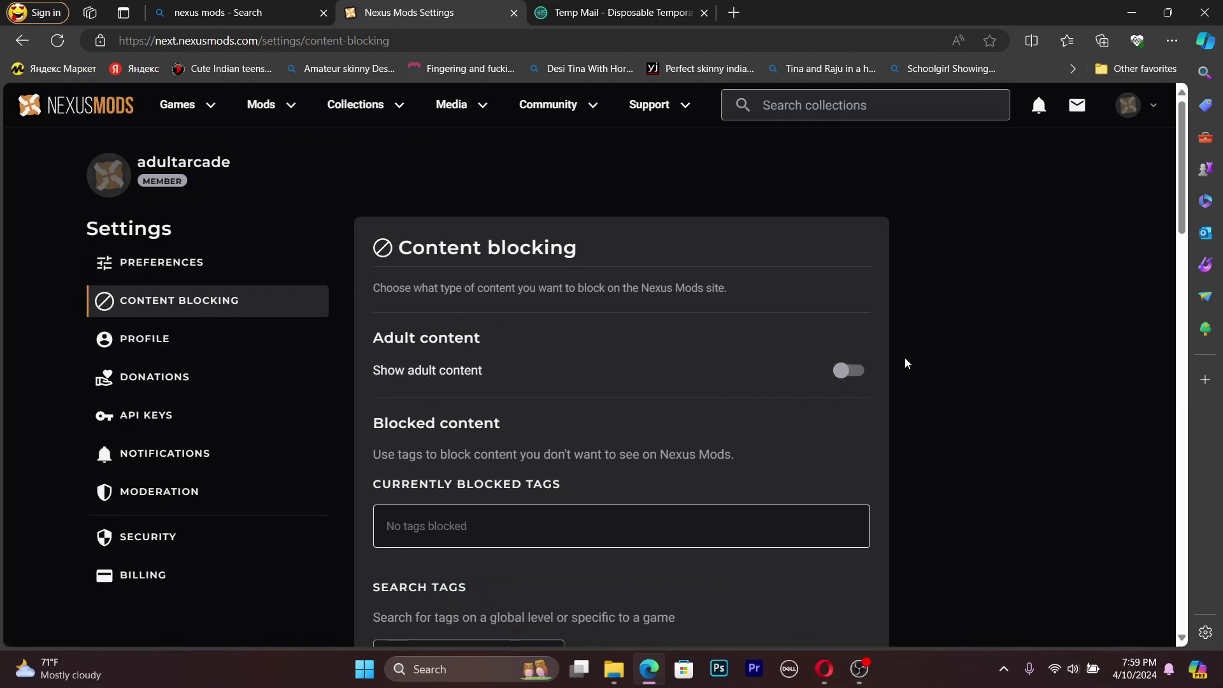
click(856, 376)
scroll(635, 388, down, 3)
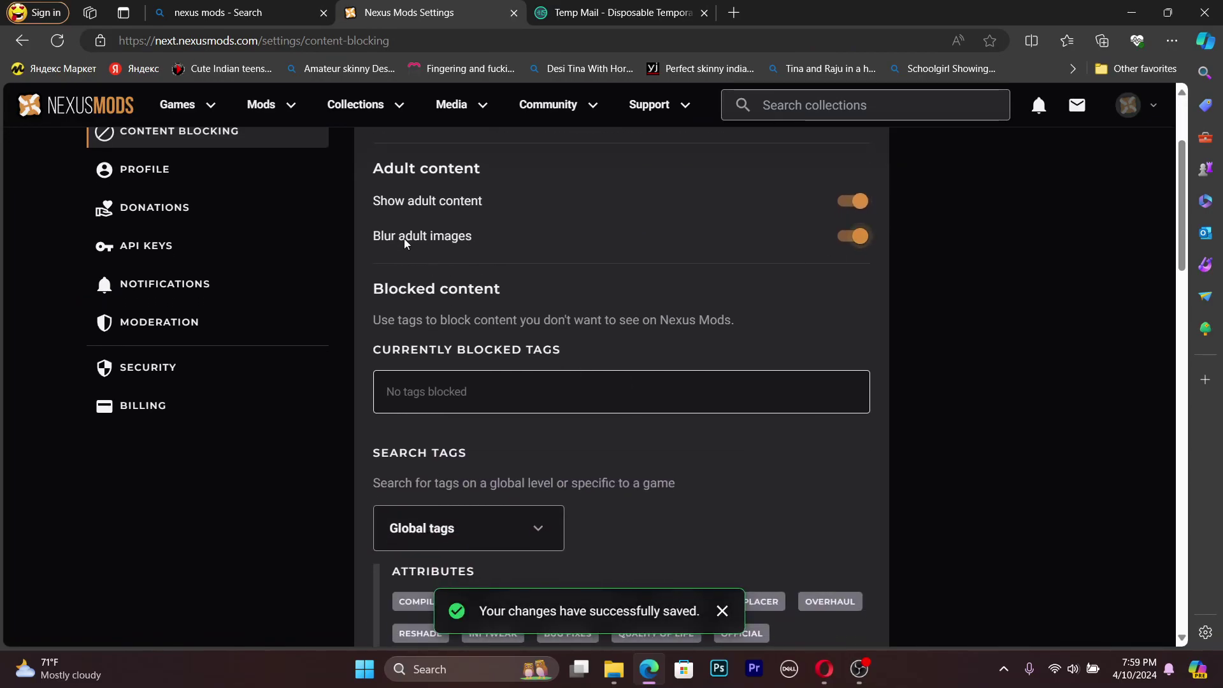
click(840, 237)
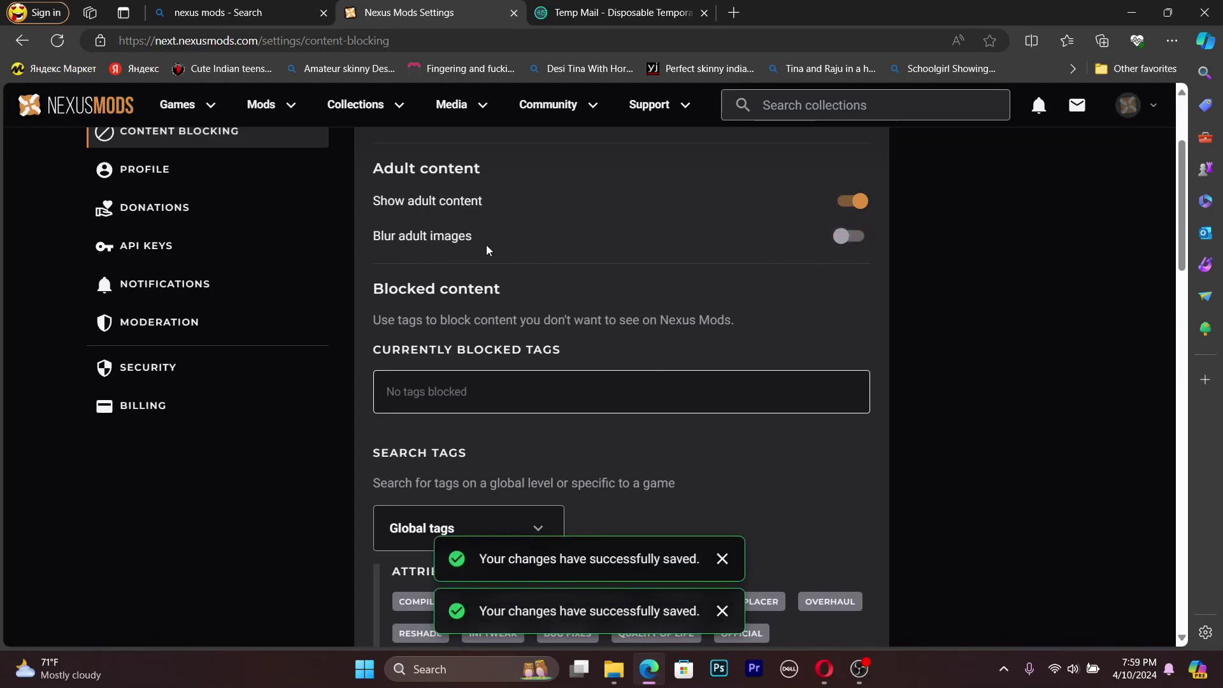
Review the saved content blocking settings, then bring up the account menu
scroll(501, 247, down, 10)
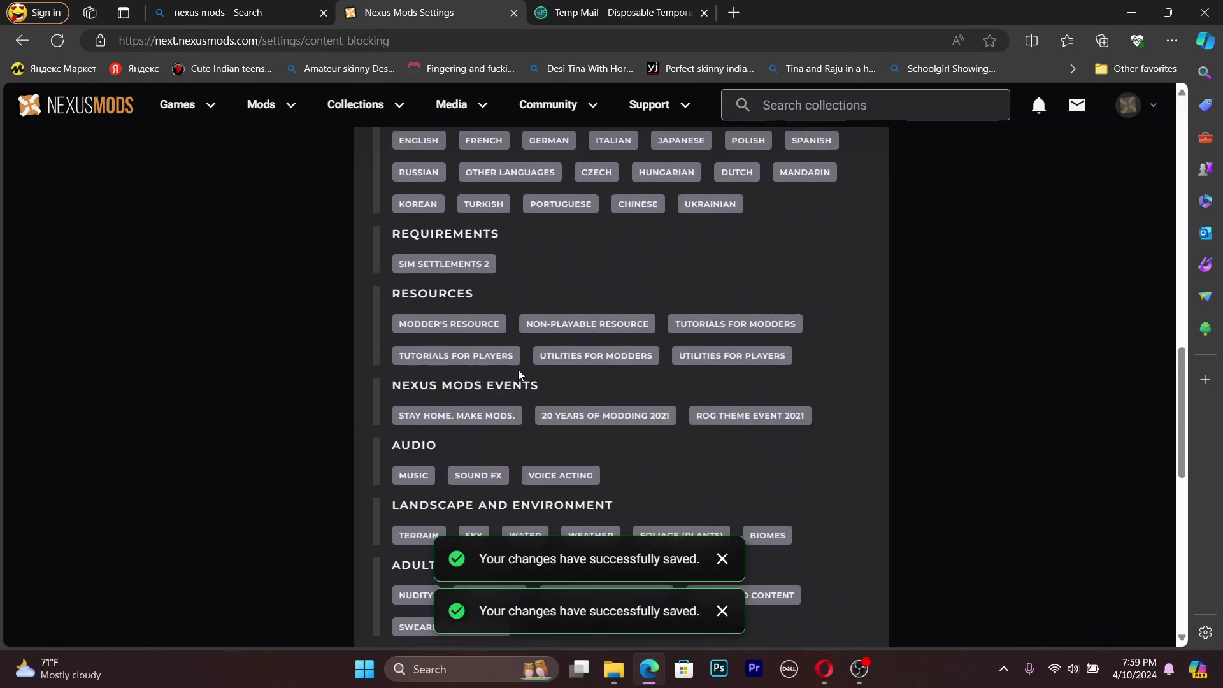
scroll(518, 370, down, 6)
scroll(519, 371, up, 2)
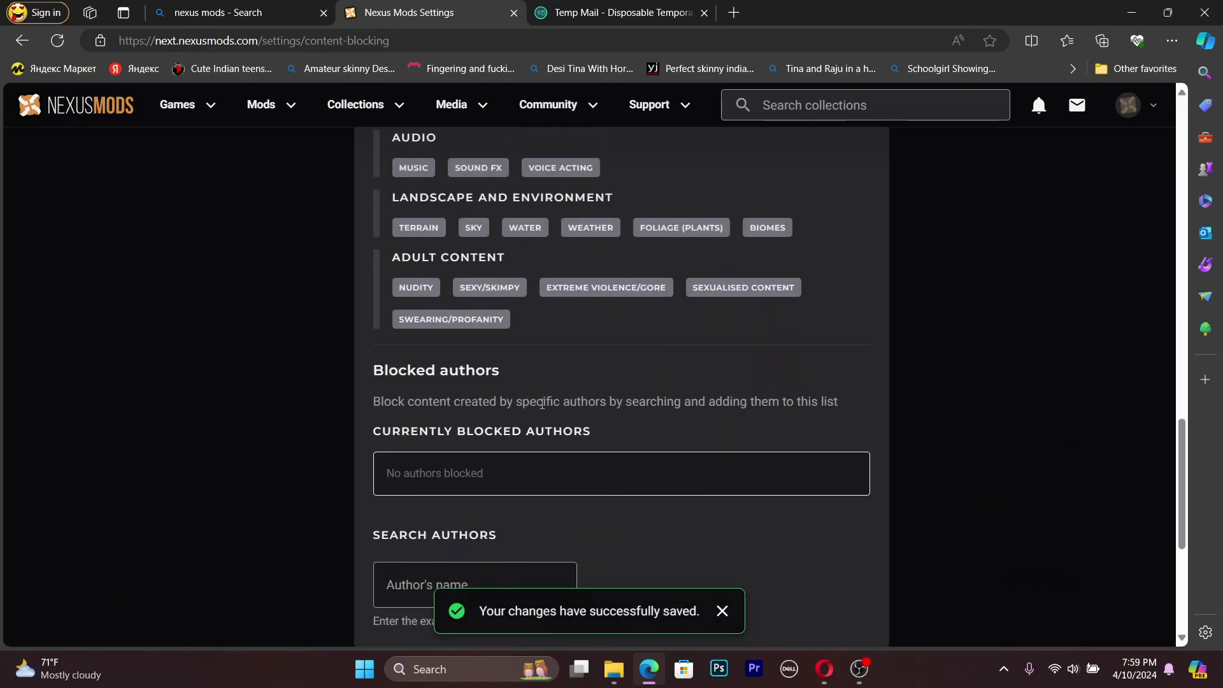
scroll(622, 430, up, 15)
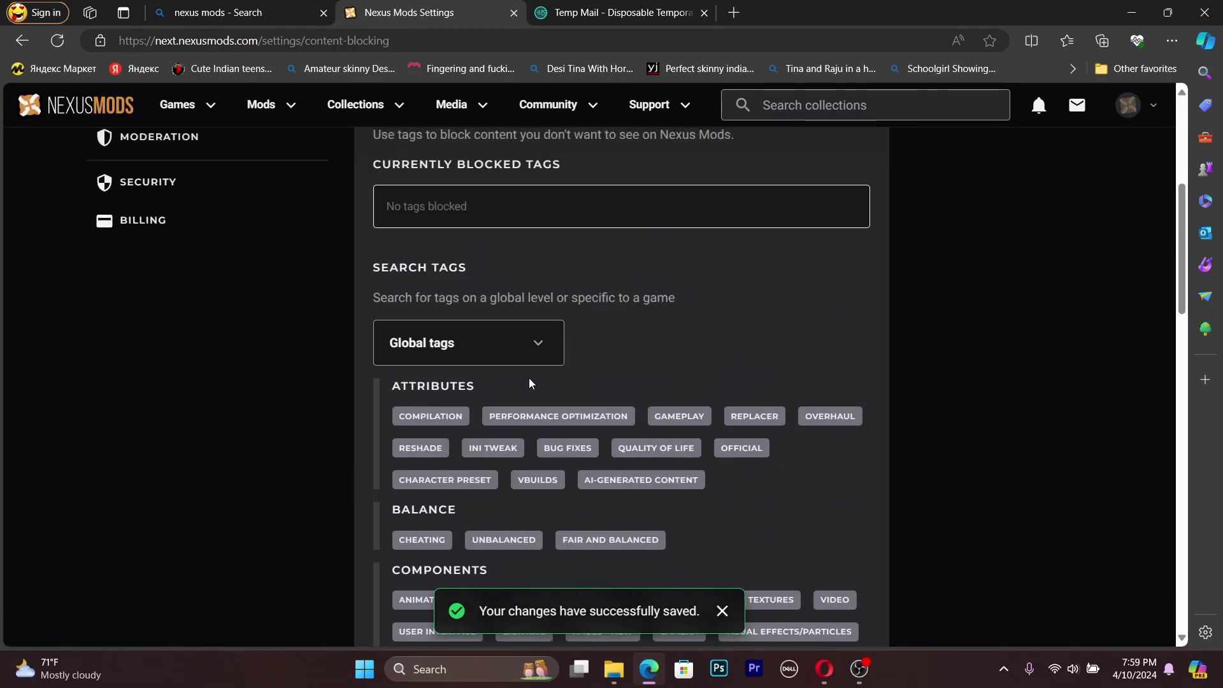
scroll(525, 381, up, 5)
scroll(516, 340, down, 15)
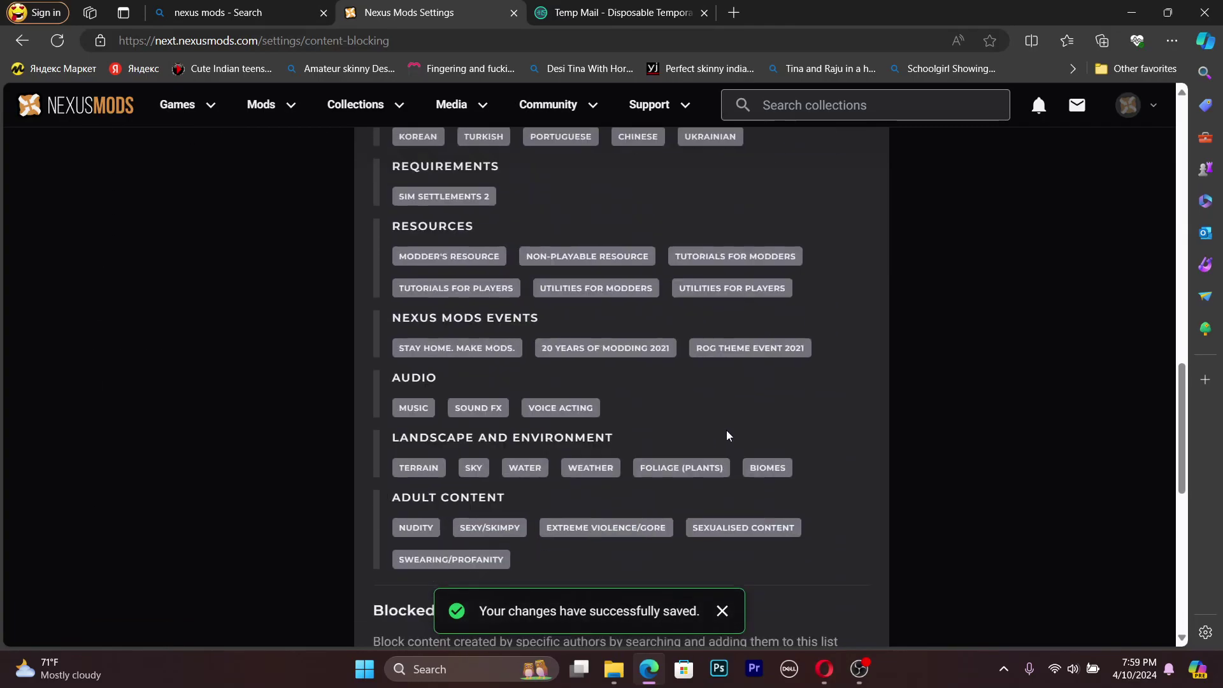
scroll(729, 437, down, 8)
scroll(592, 331, up, 10)
scroll(892, 302, up, 10)
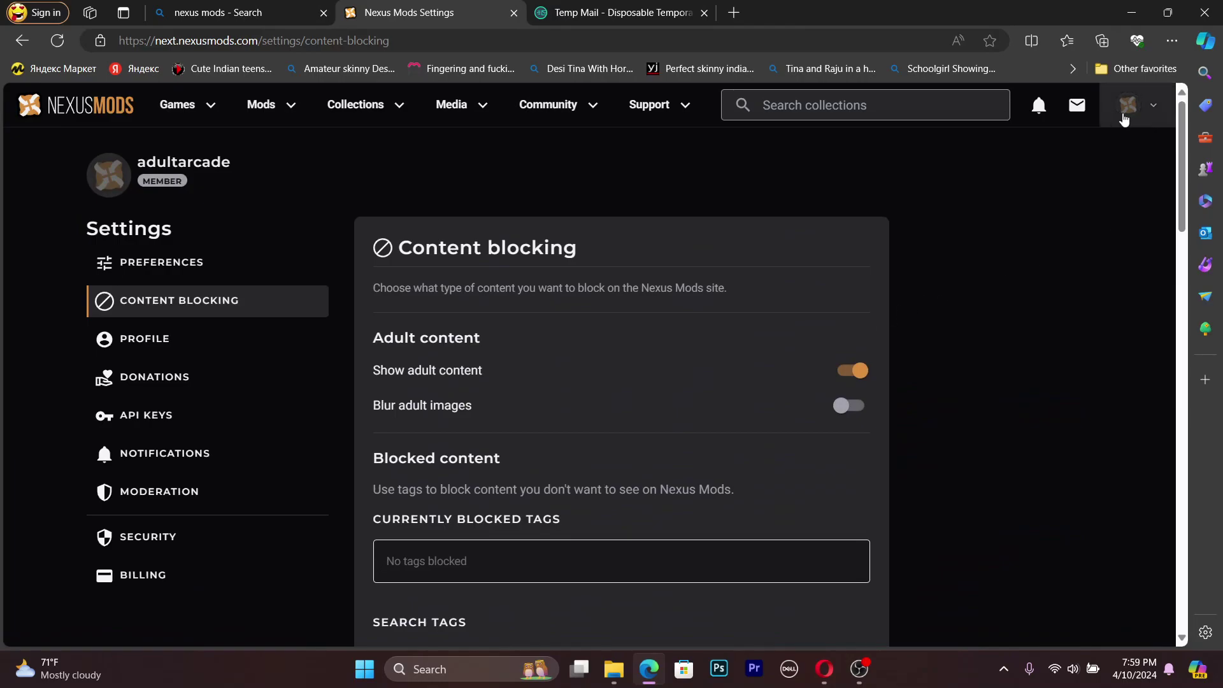
click(1129, 106)
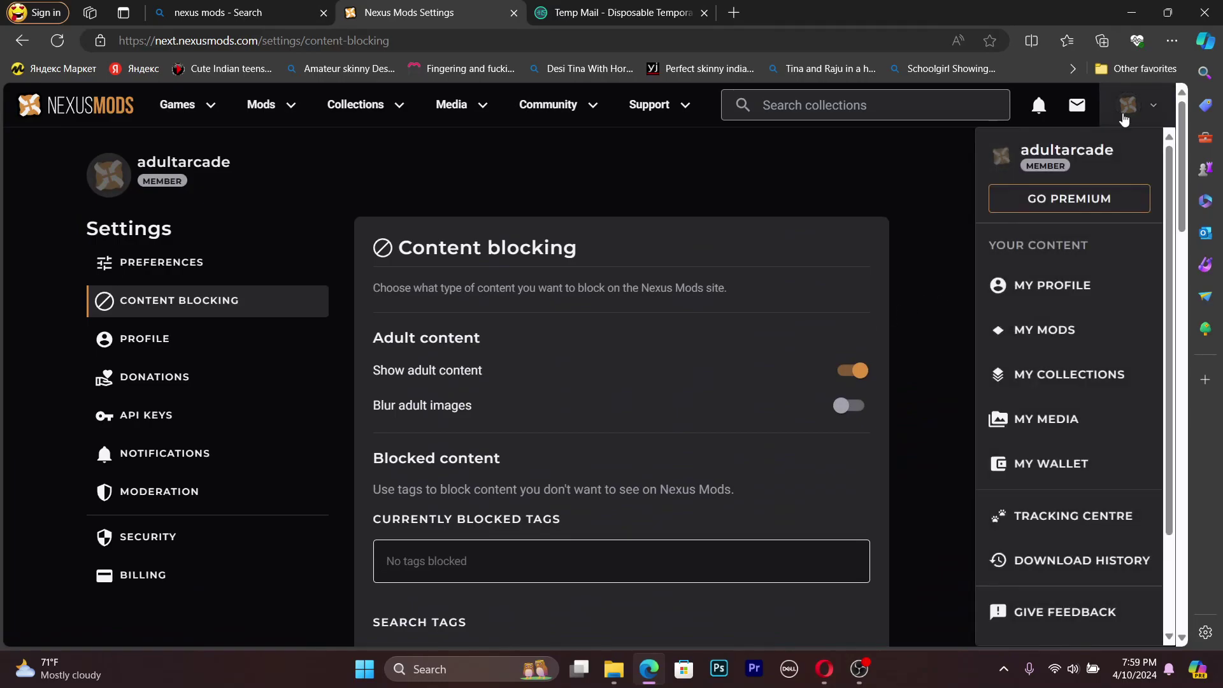
Return to the Nexus Mods home page and pick the Skyrim Special Edition game tile
click(87, 111)
click(88, 111)
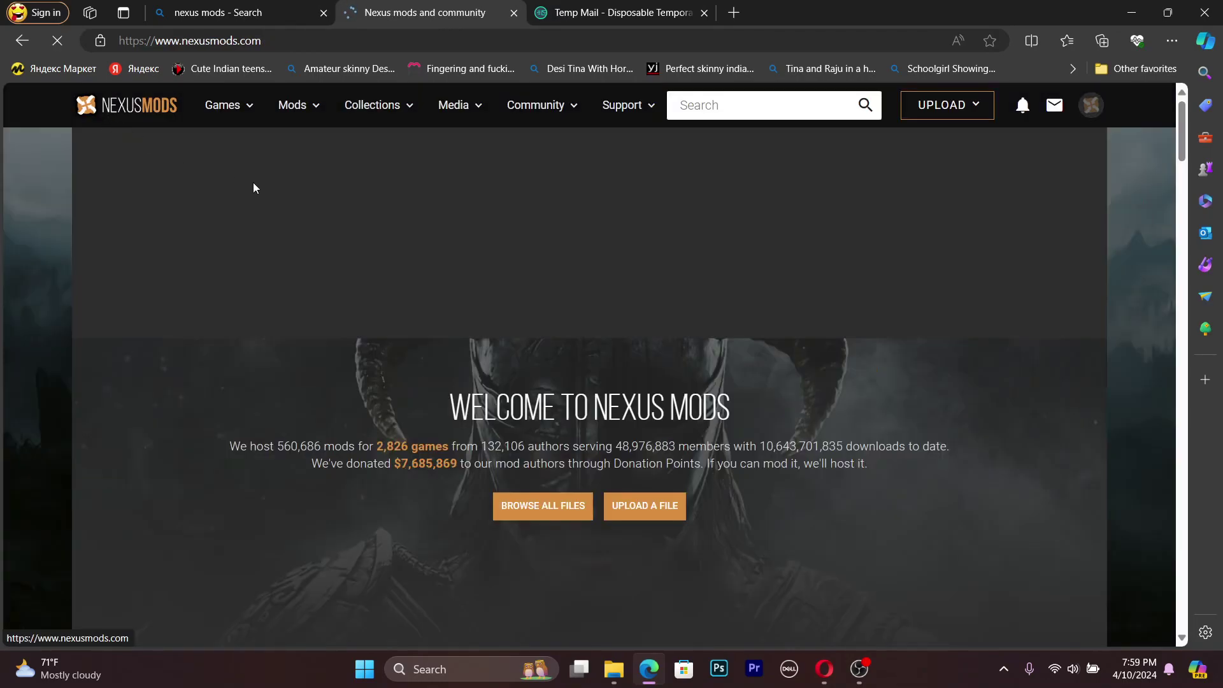
scroll(418, 372, down, 20)
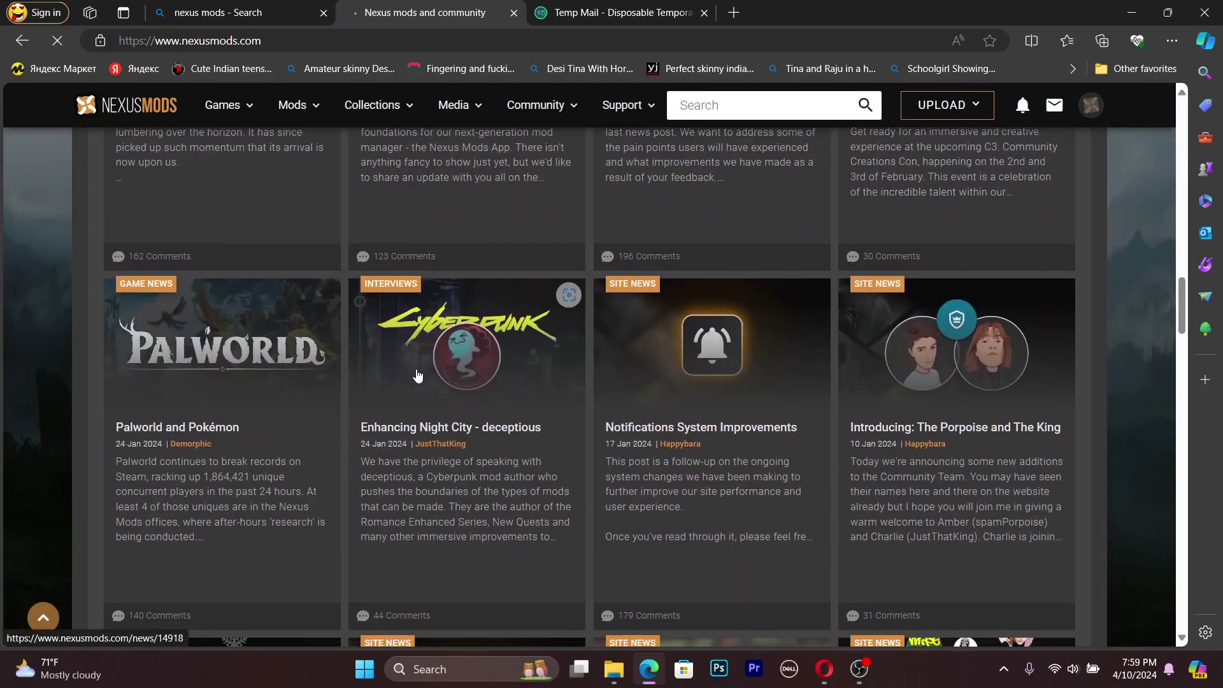
scroll(415, 370, down, 7)
scroll(713, 423, up, 12)
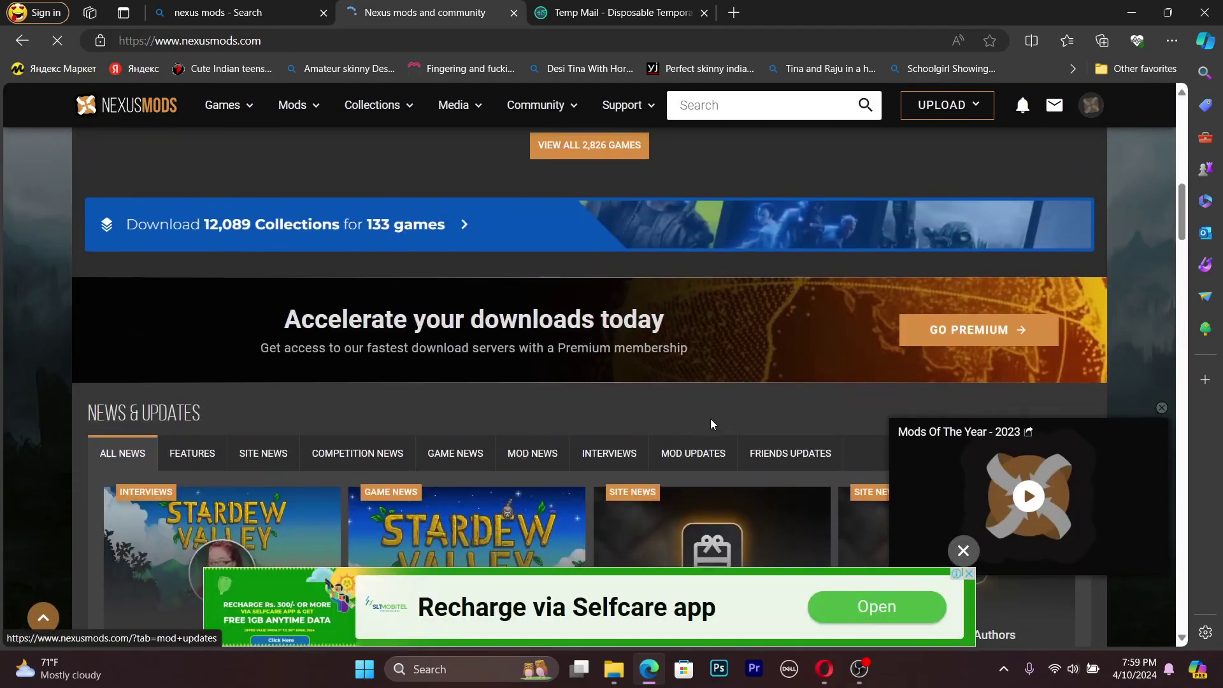
scroll(711, 423, up, 6)
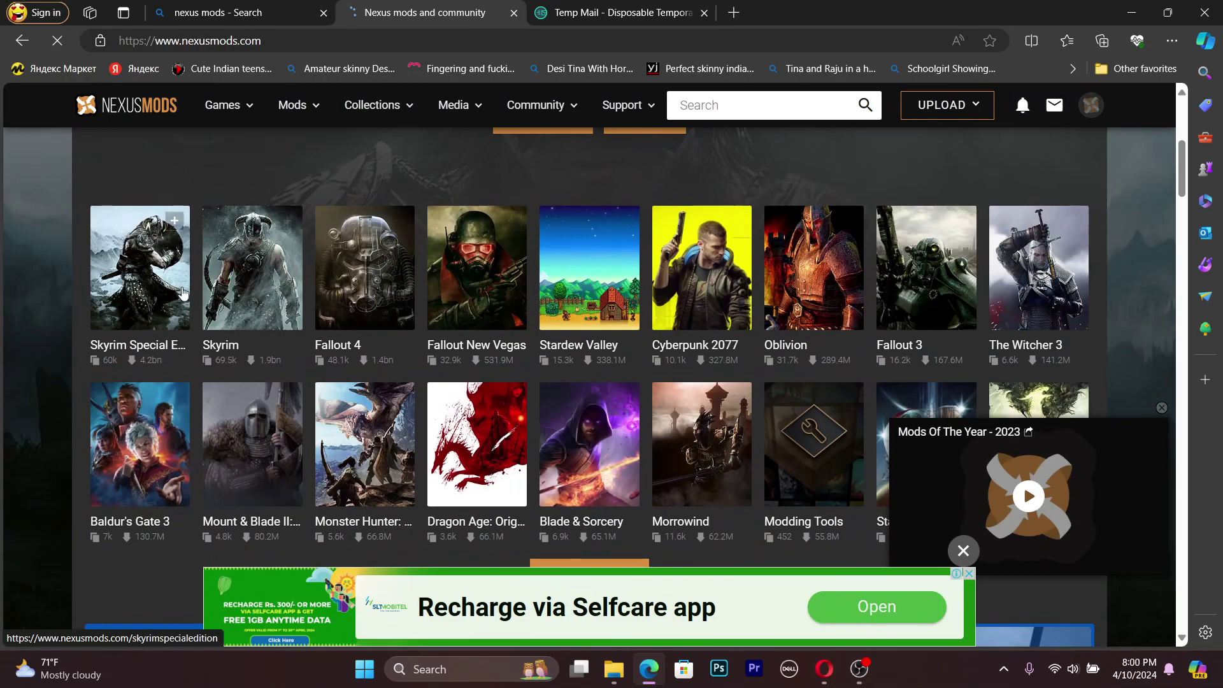
click(177, 288)
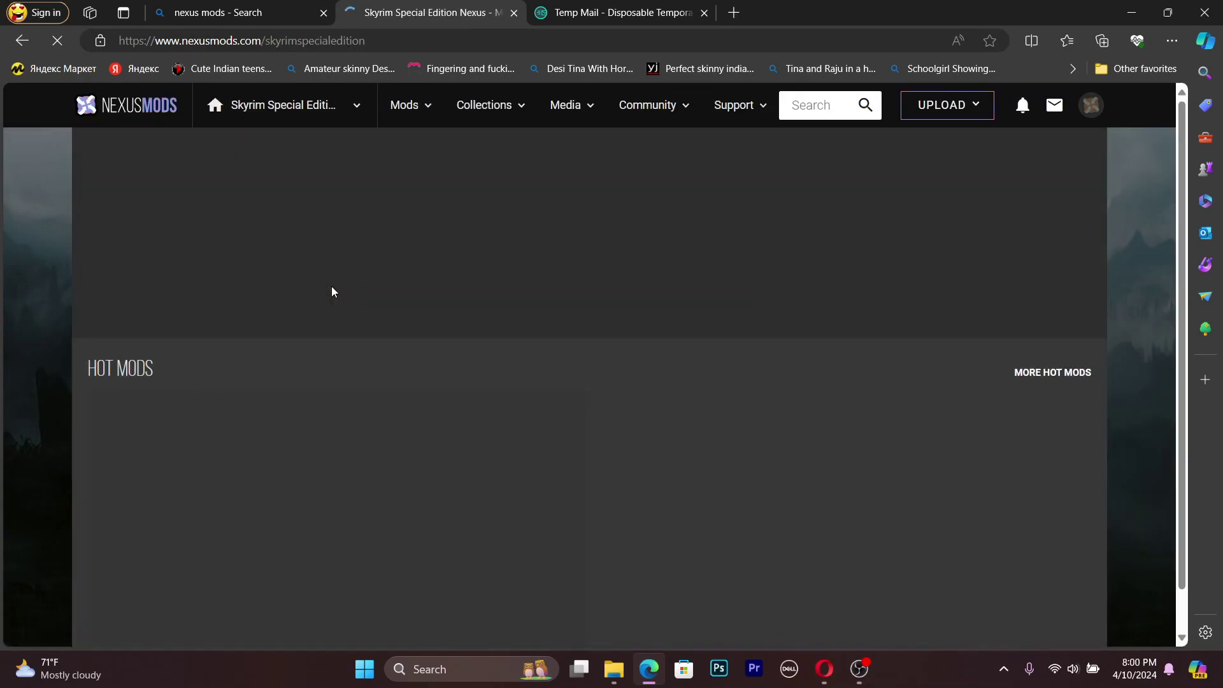
scroll(526, 323, down, 6)
scroll(594, 307, down, 6)
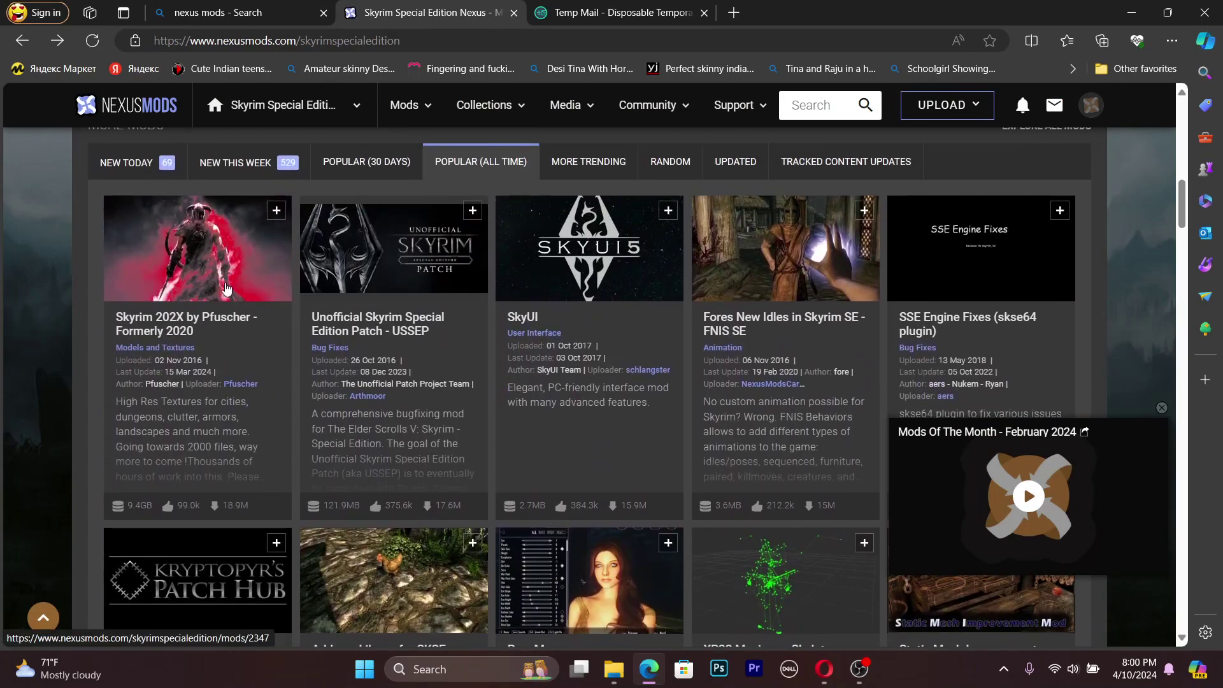
On the Skyrim 202X mod's Files tab, choose manual download for Architecture PART 1
click(232, 271)
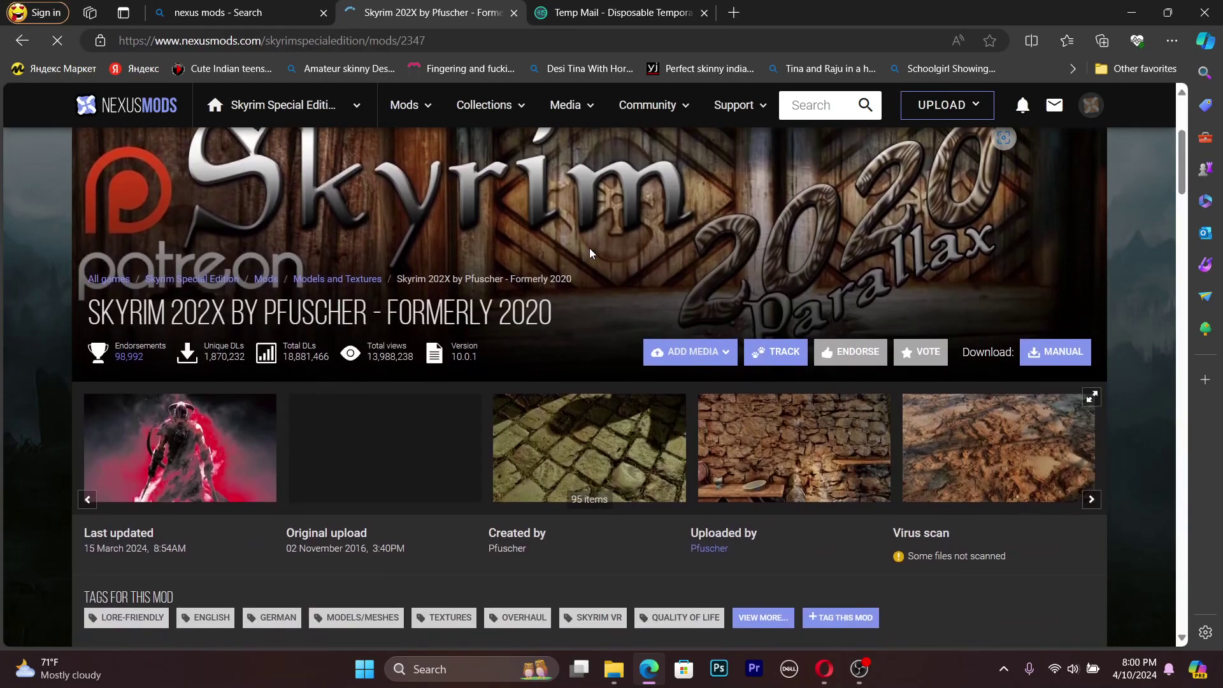
scroll(588, 248, down, 4)
scroll(584, 255, down, 2)
click(185, 332)
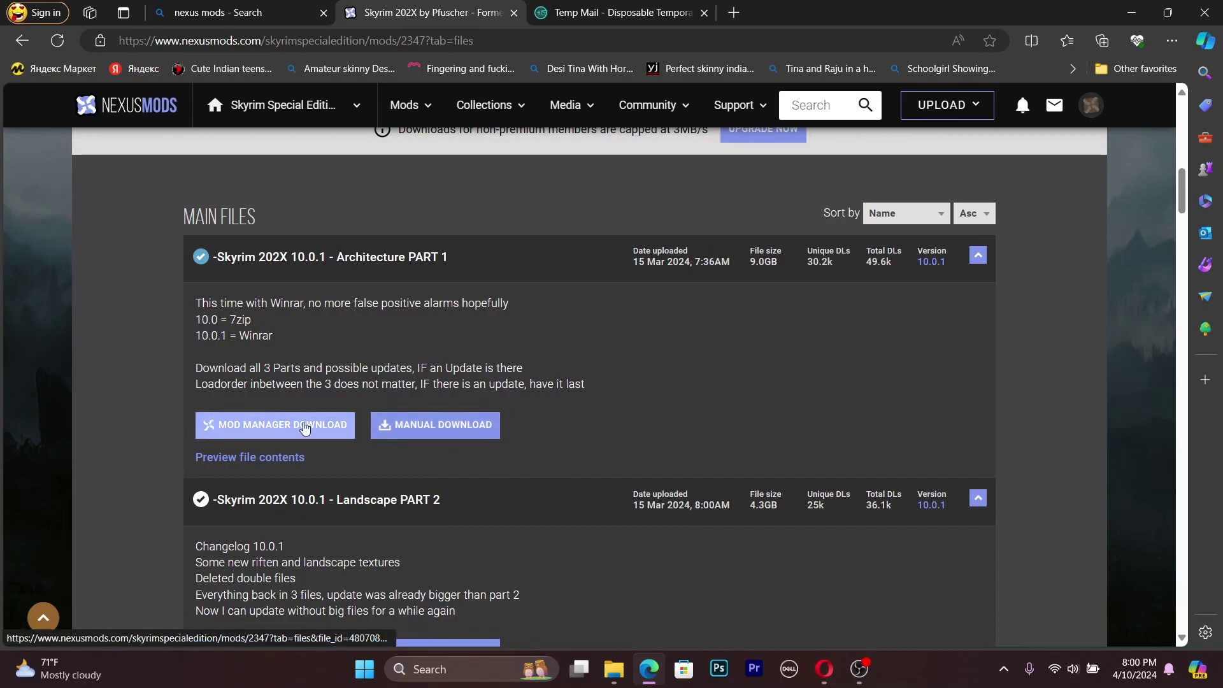
click(422, 437)
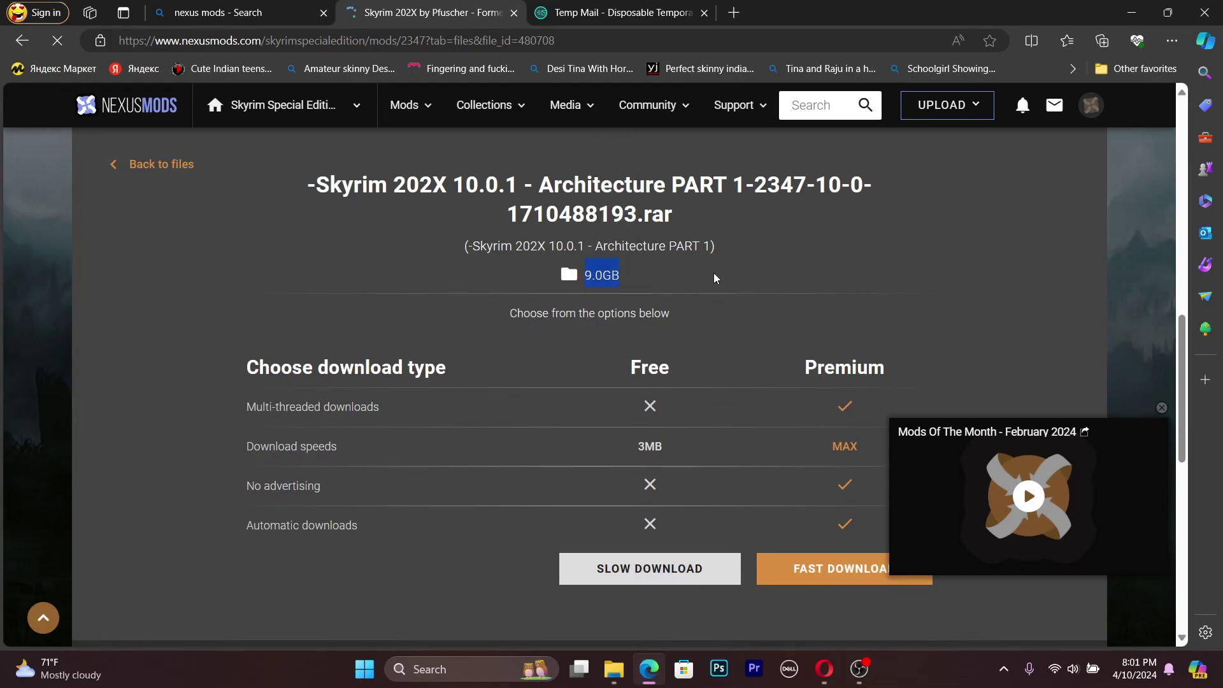
Start the free slow download, dismiss the video popup, and cancel it in Edge's downloads
click(665, 564)
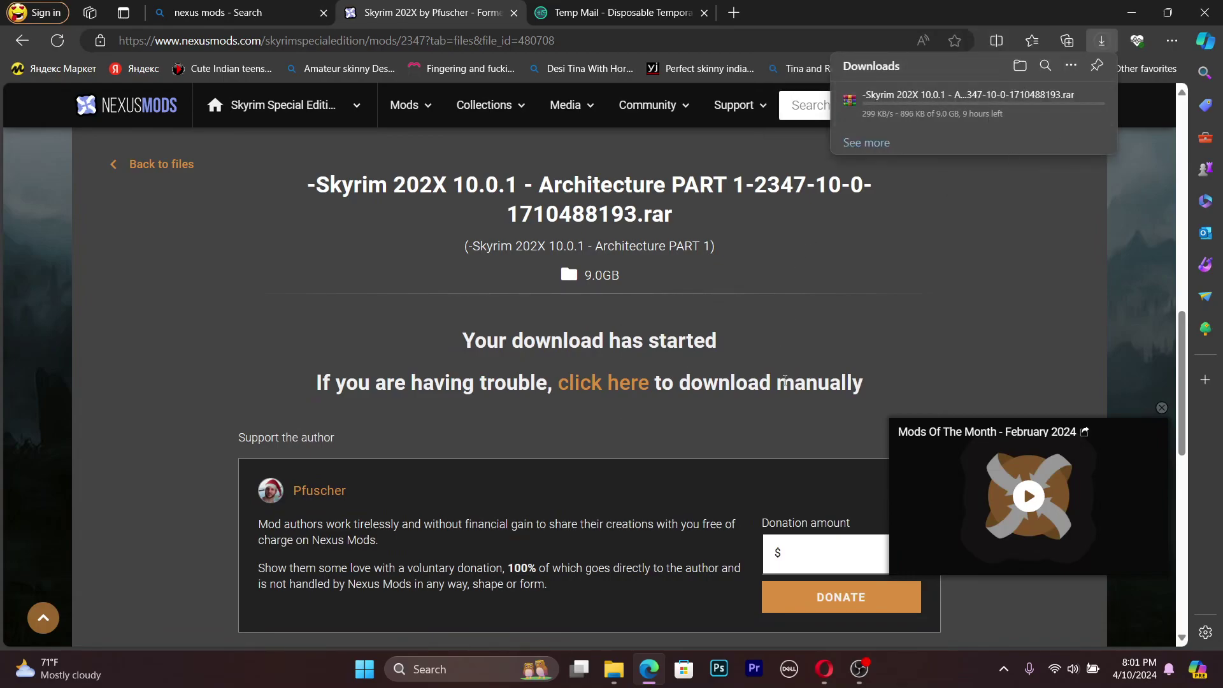
mouse_move(1022, 105)
click(1163, 408)
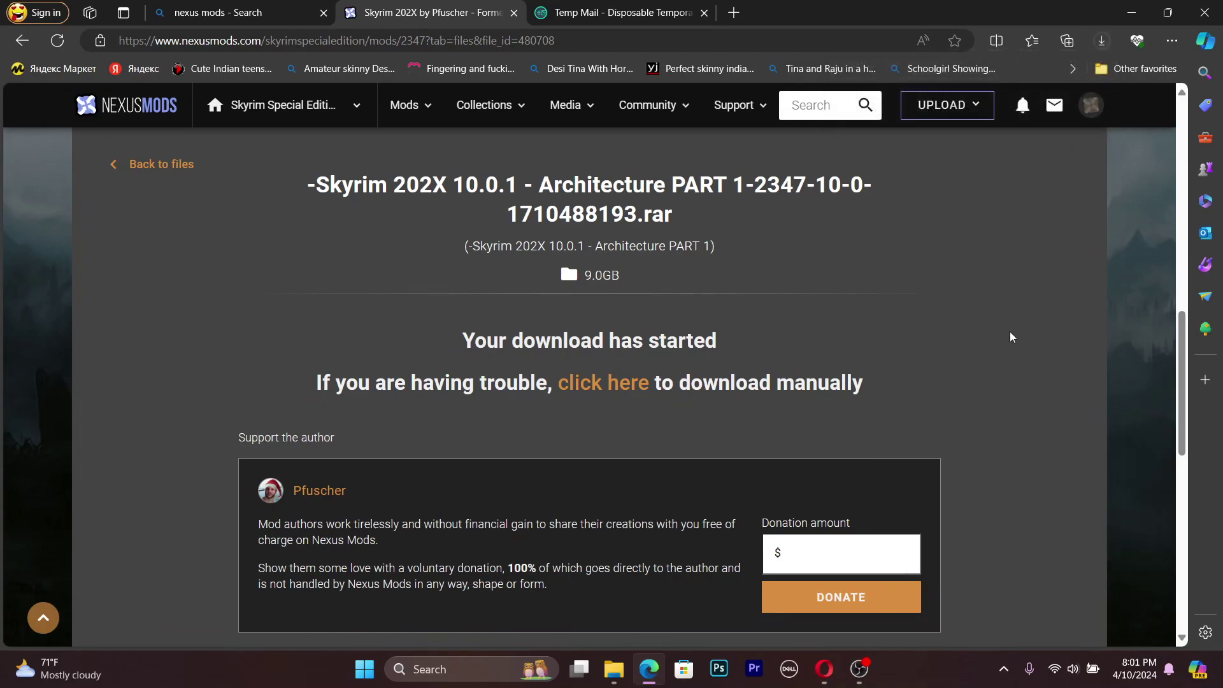
click(1102, 41)
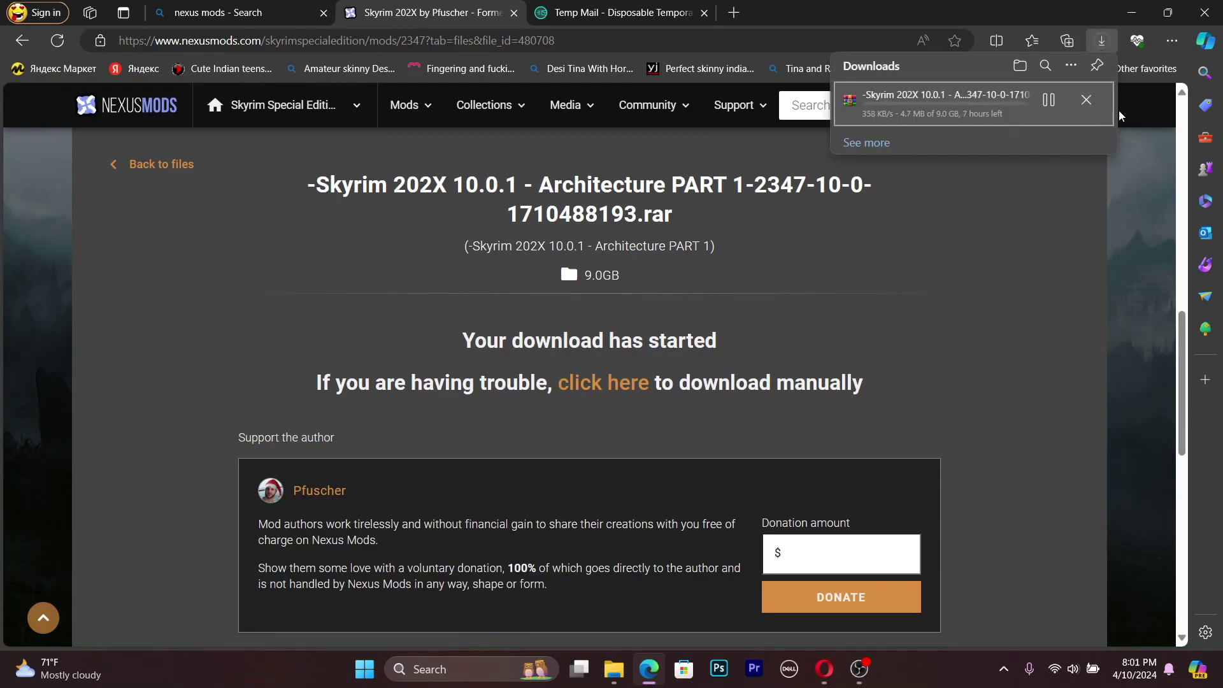
click(1086, 101)
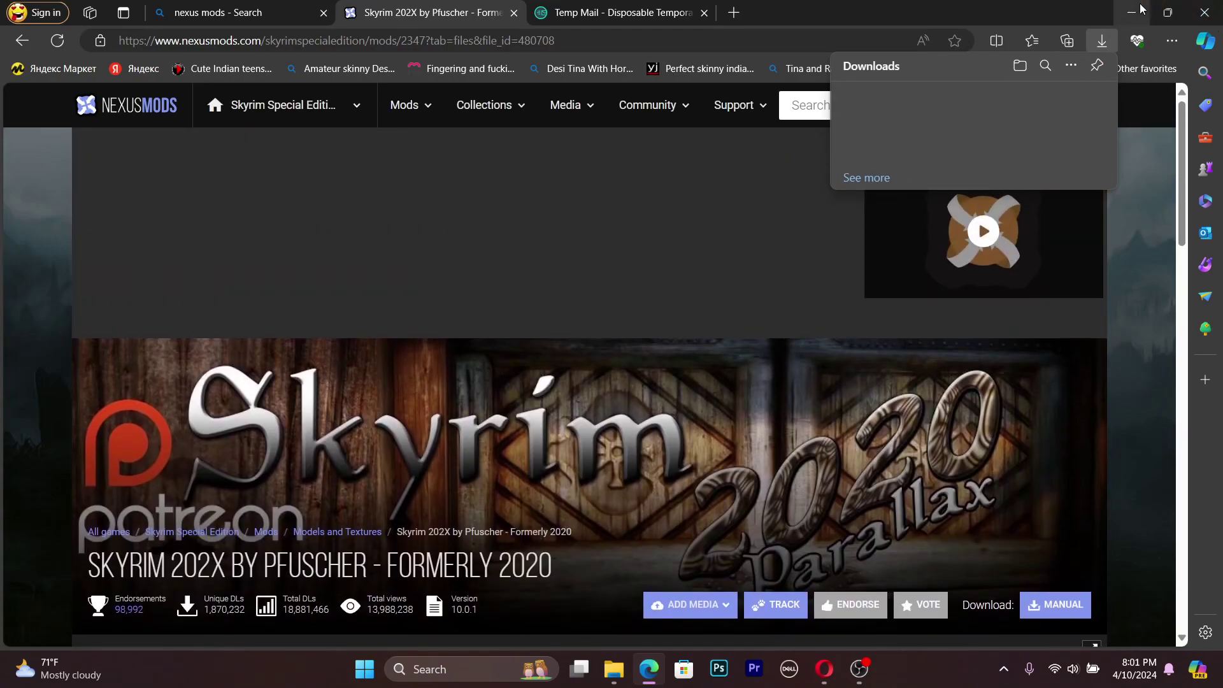
Minimize Microsoft Edge and OBS so only the Windows desktop shows
click(1133, 12)
click(990, 86)
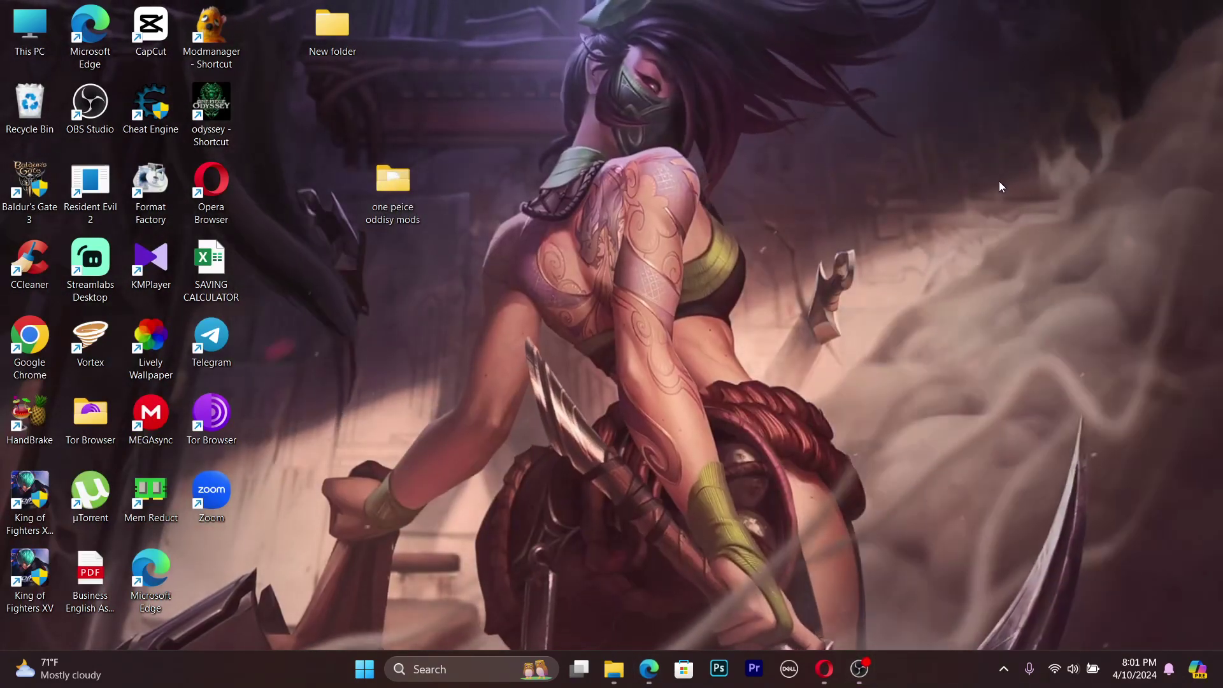